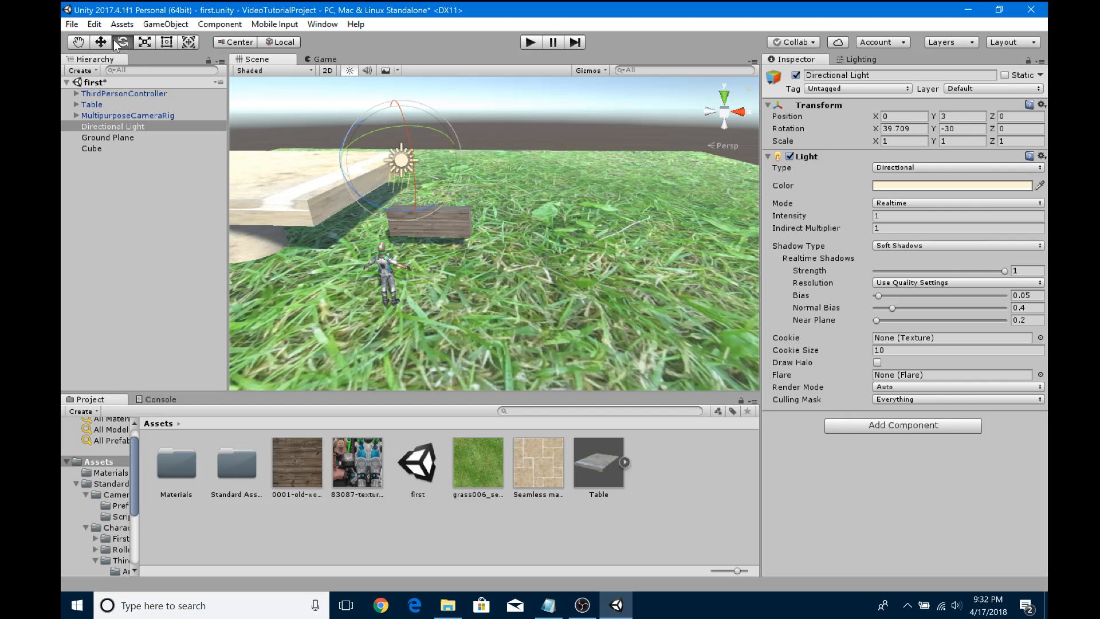
Move the wooden cube farther back on the grass, to about X 1.3 and Z 2.23
key(w)
click(432, 230)
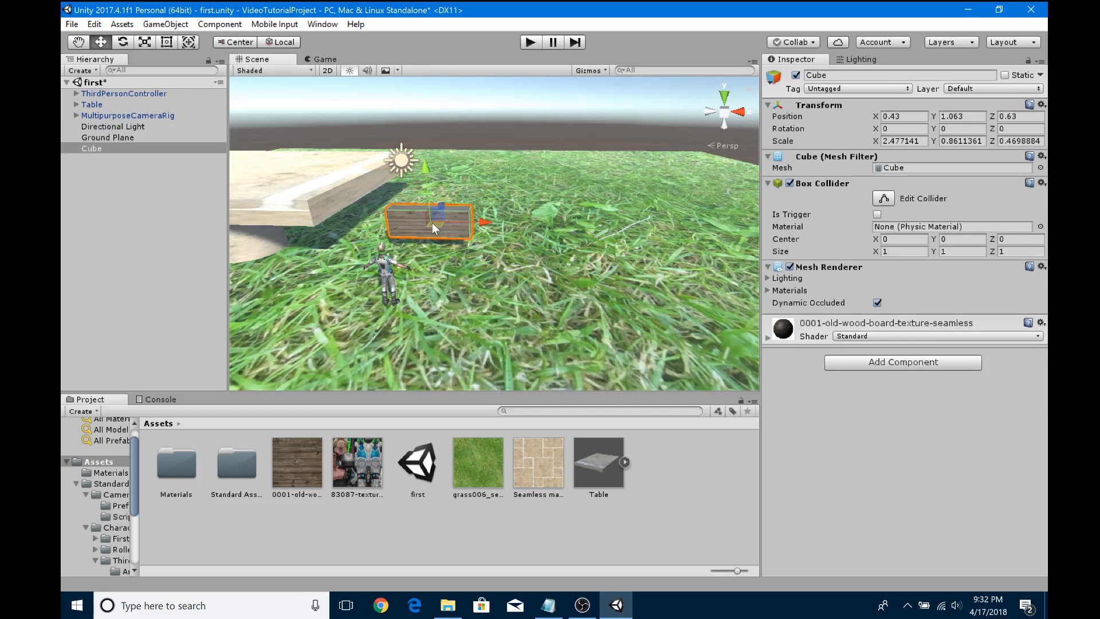
drag(437, 225, 473, 215)
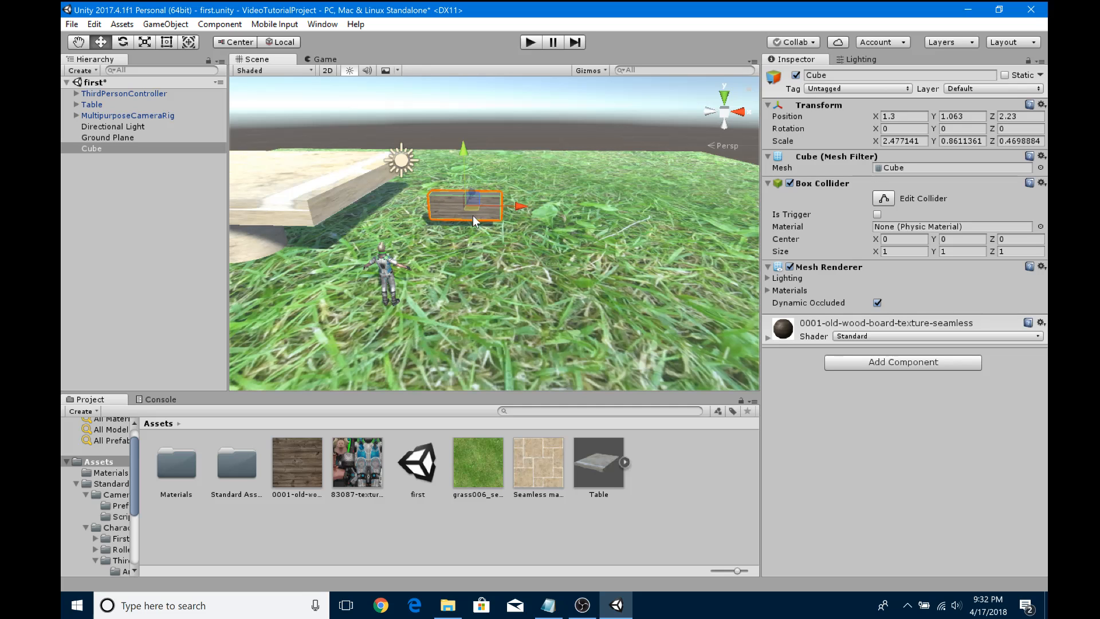
Add a 3D sphere and place it above the grass near the character, at about X 0.09, Y 1.89, Z -0.56
alt+drag(489, 310, 468, 290)
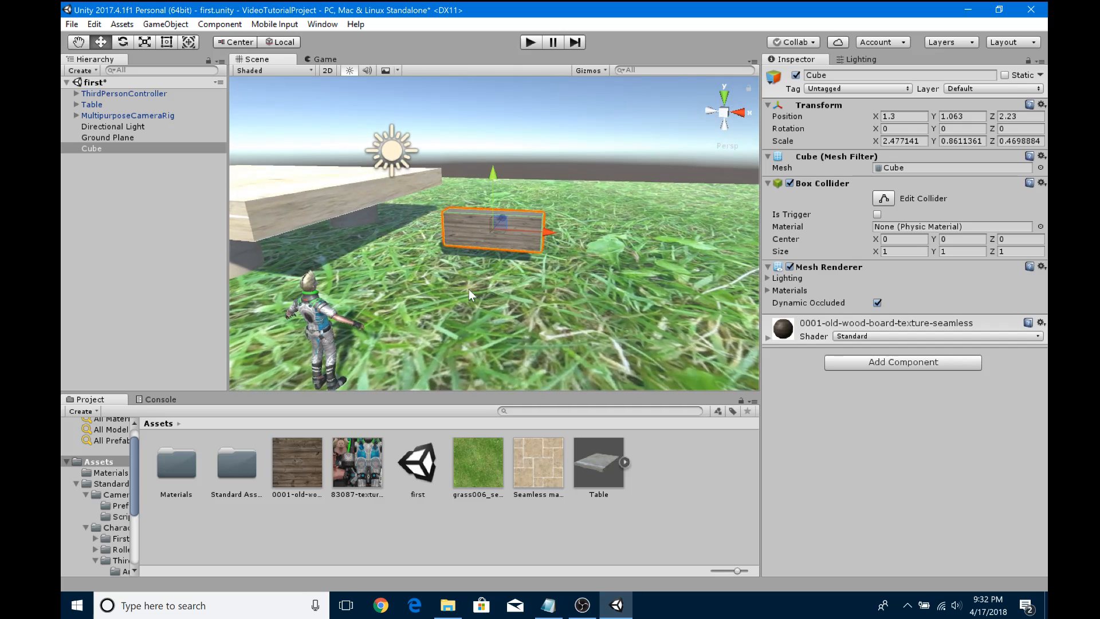
click(83, 70)
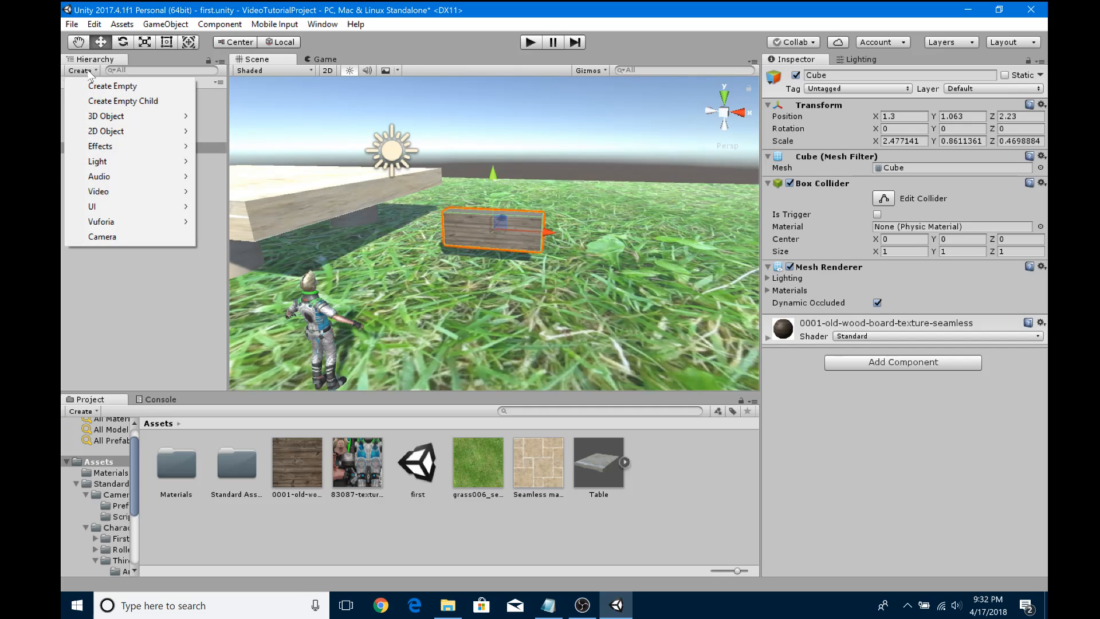
mouse_move(146, 114)
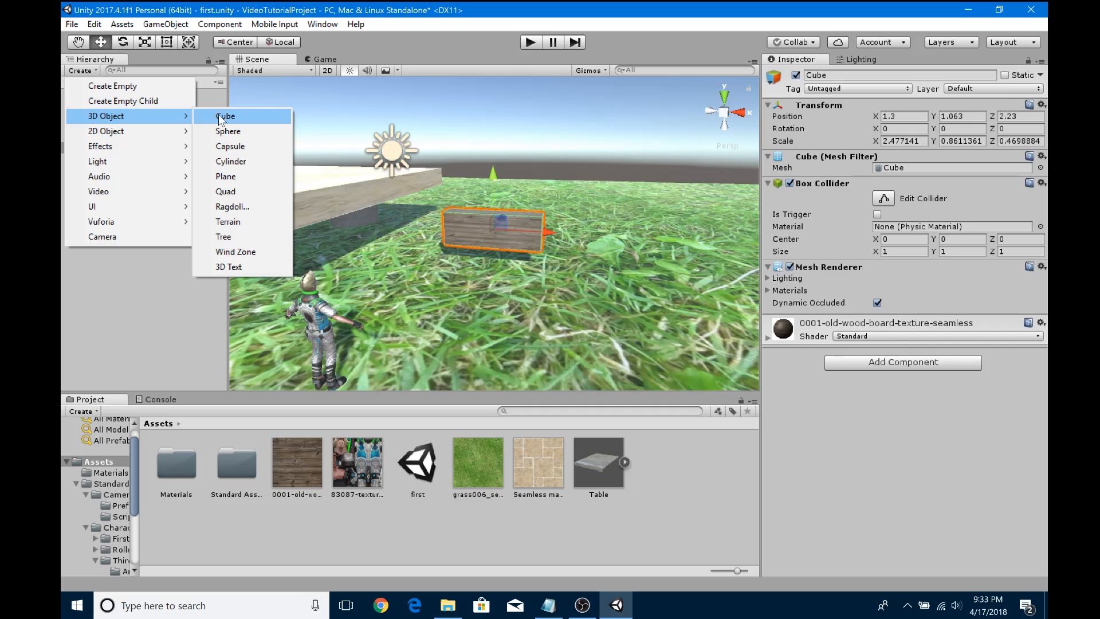
click(245, 131)
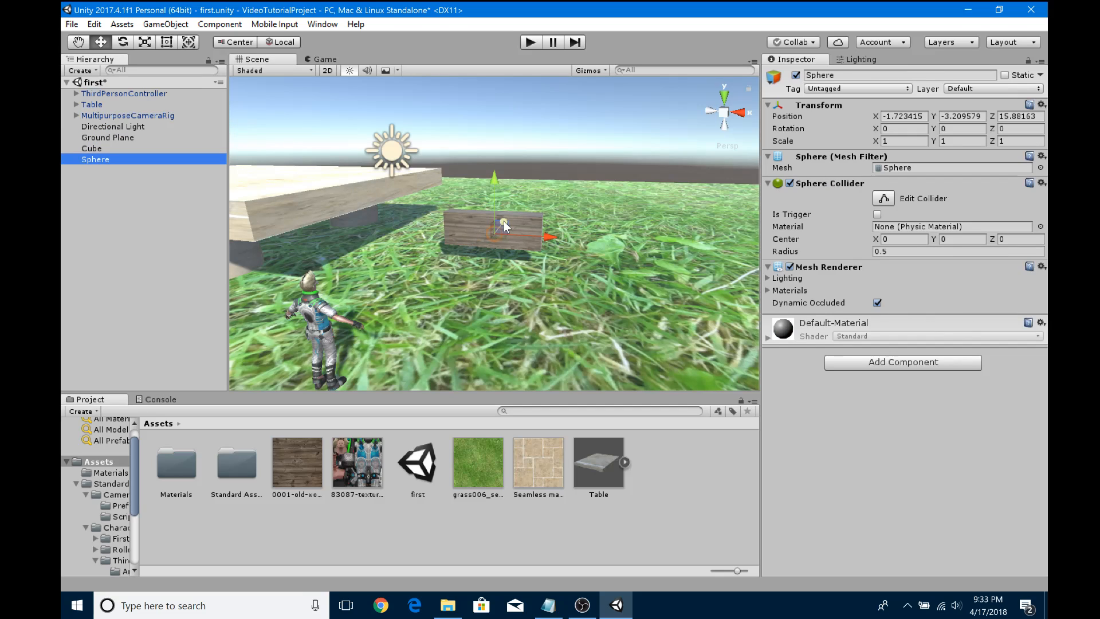
drag(504, 221, 398, 228)
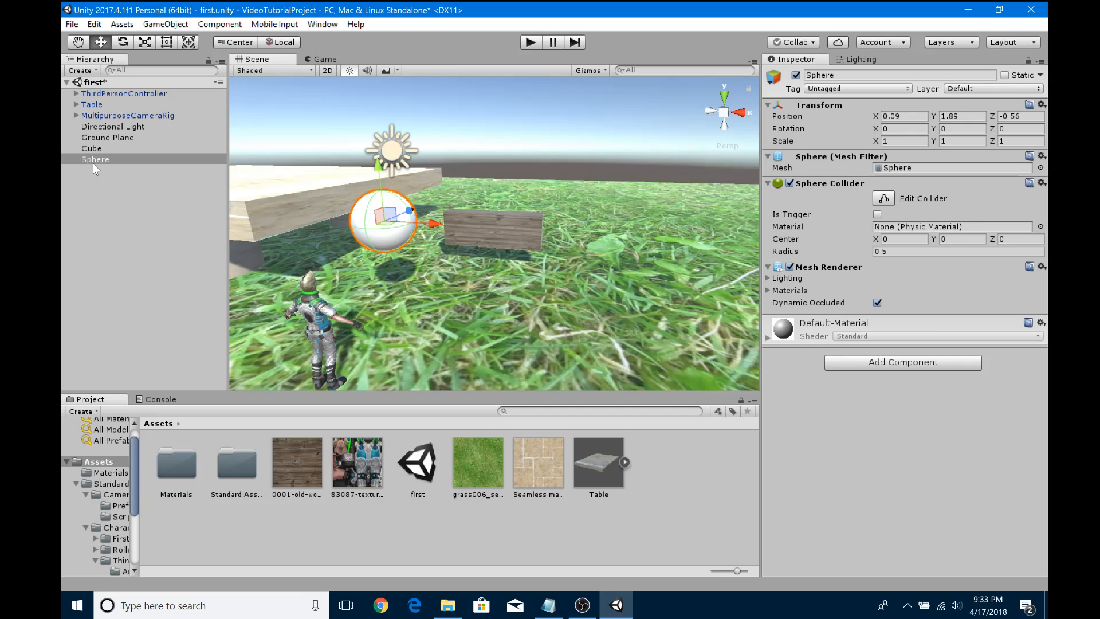
click(167, 25)
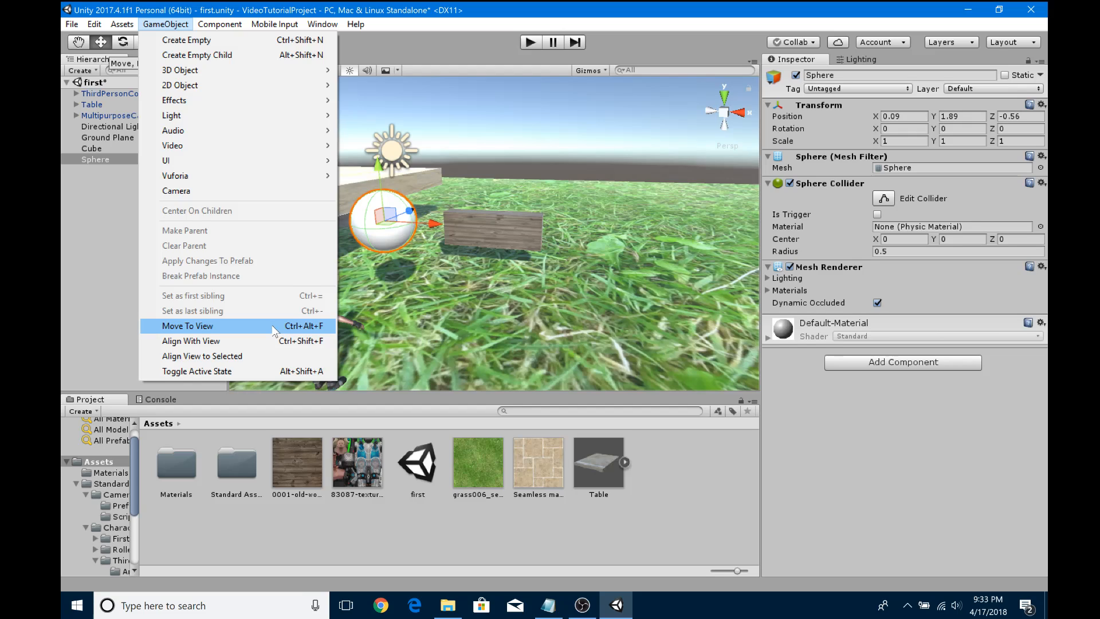
click(436, 9)
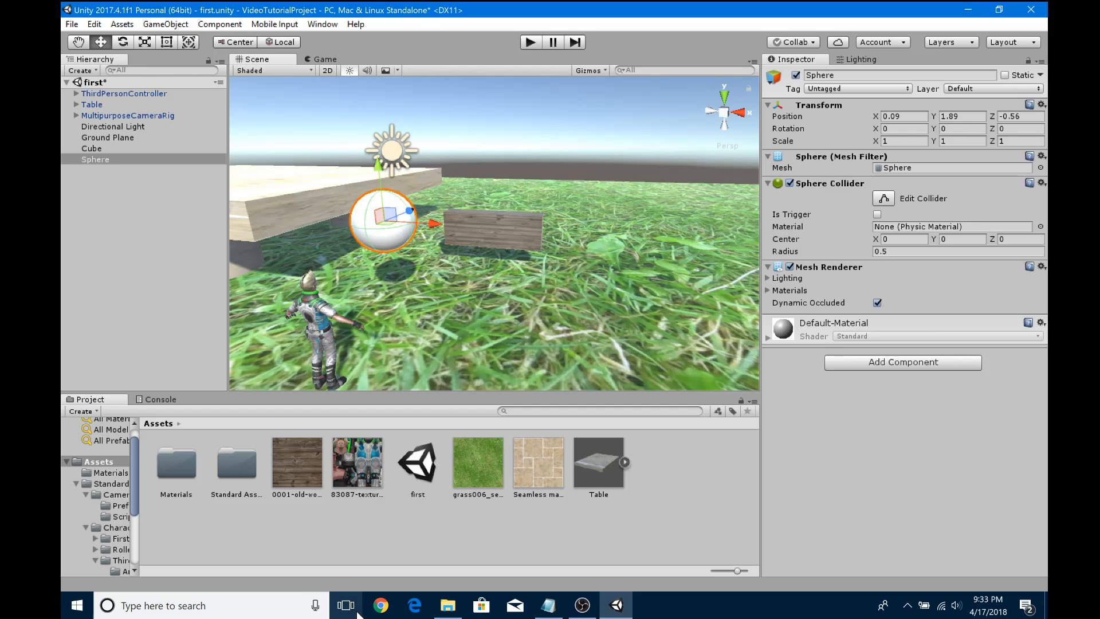
Import the basketball texture image from the Unity assets folder in File Explorer into the project's Assets and apply it to the sphere
click(447, 605)
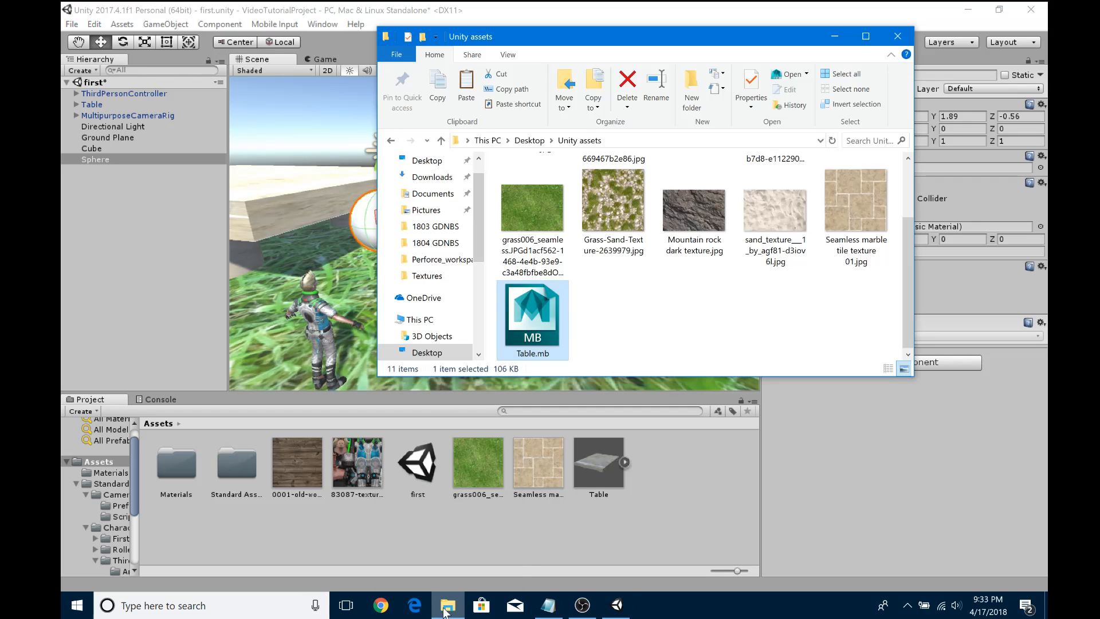
scroll(813, 321, up, 3)
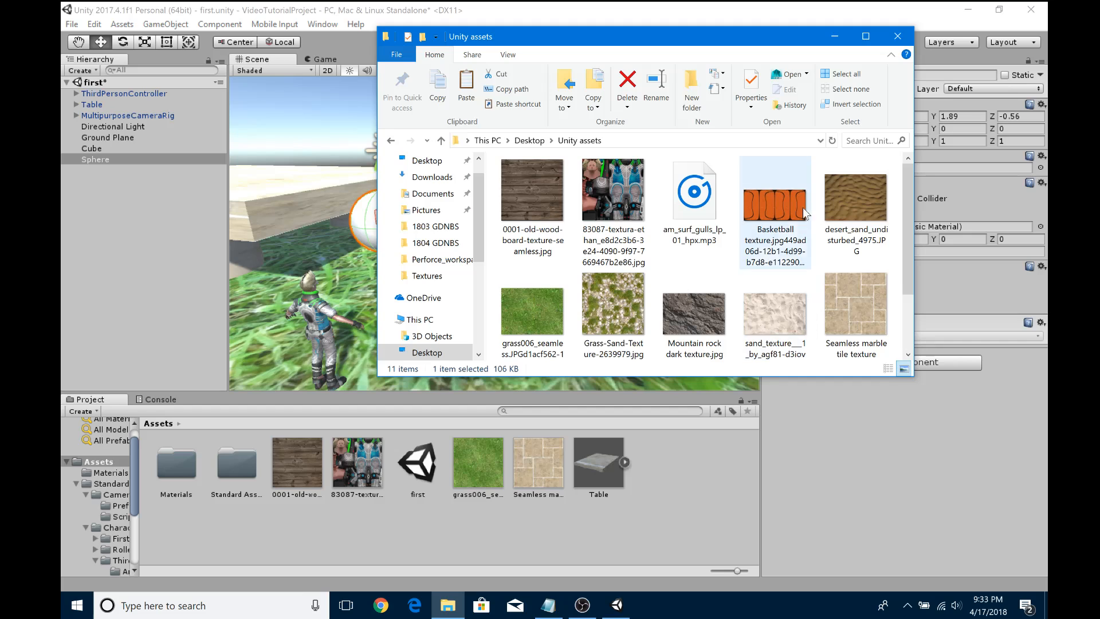
click(775, 201)
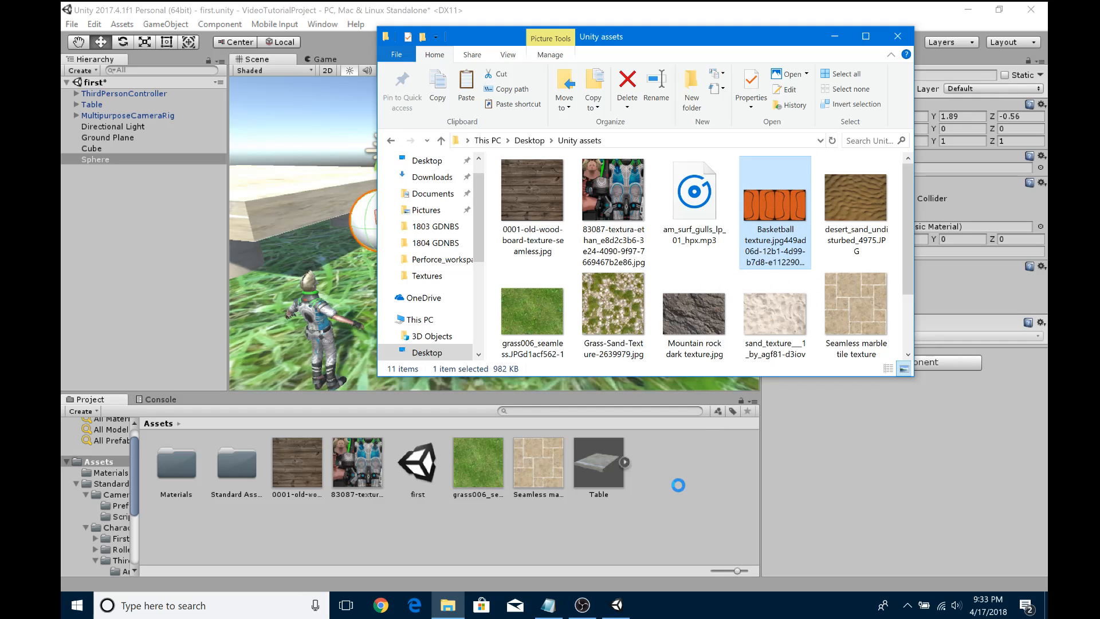
click(635, 524)
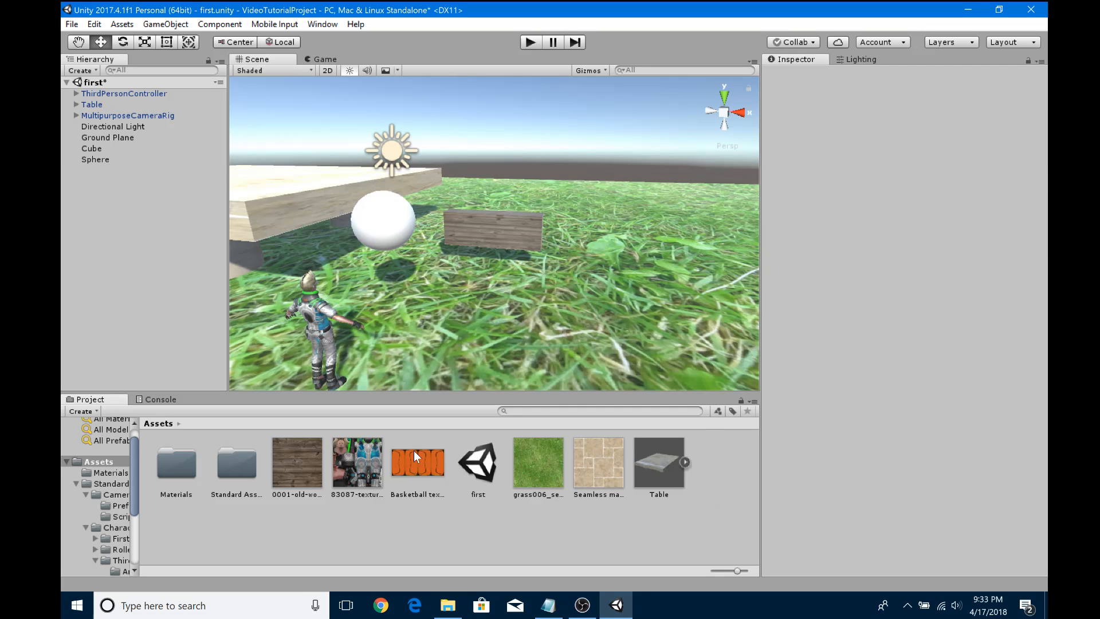
drag(420, 464, 387, 220)
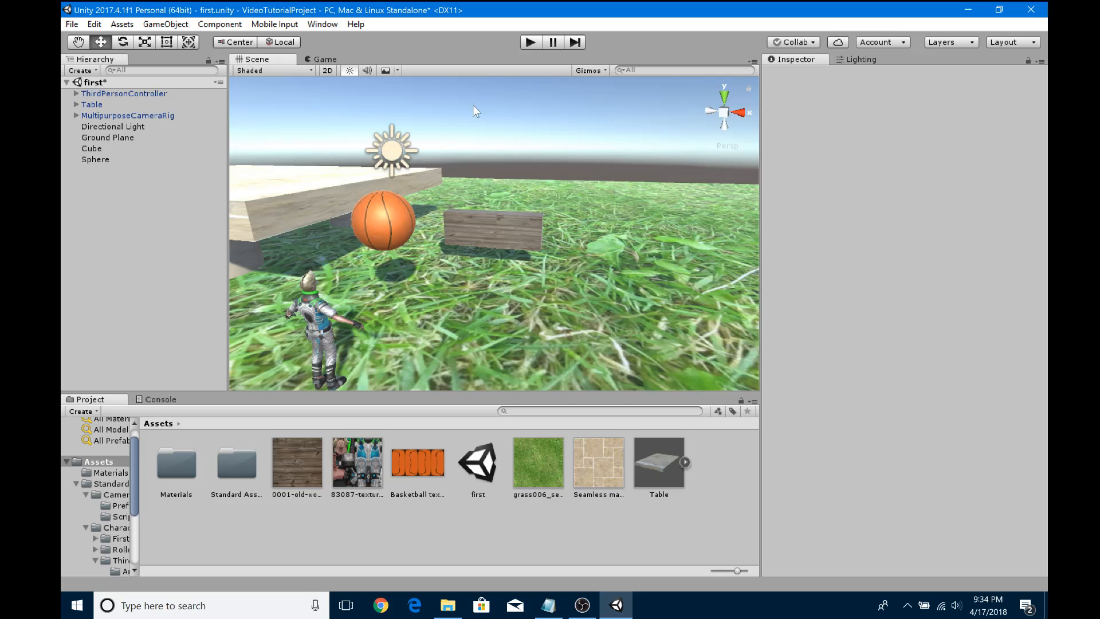
Play-test the scene by walking the character around the basketball, and stop play mode
click(530, 42)
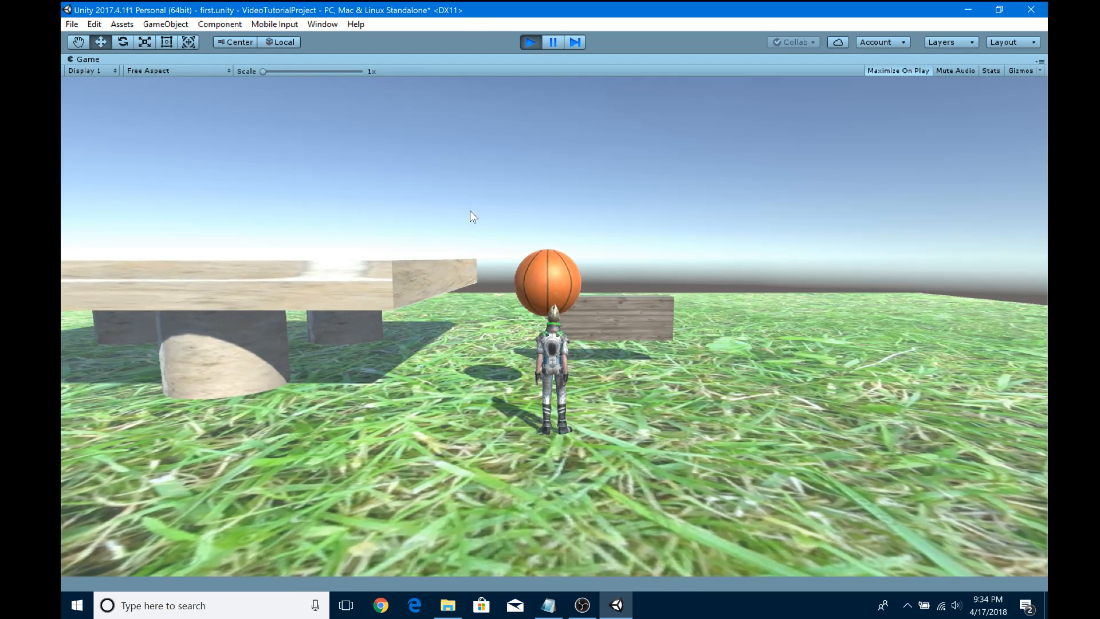
key(w)
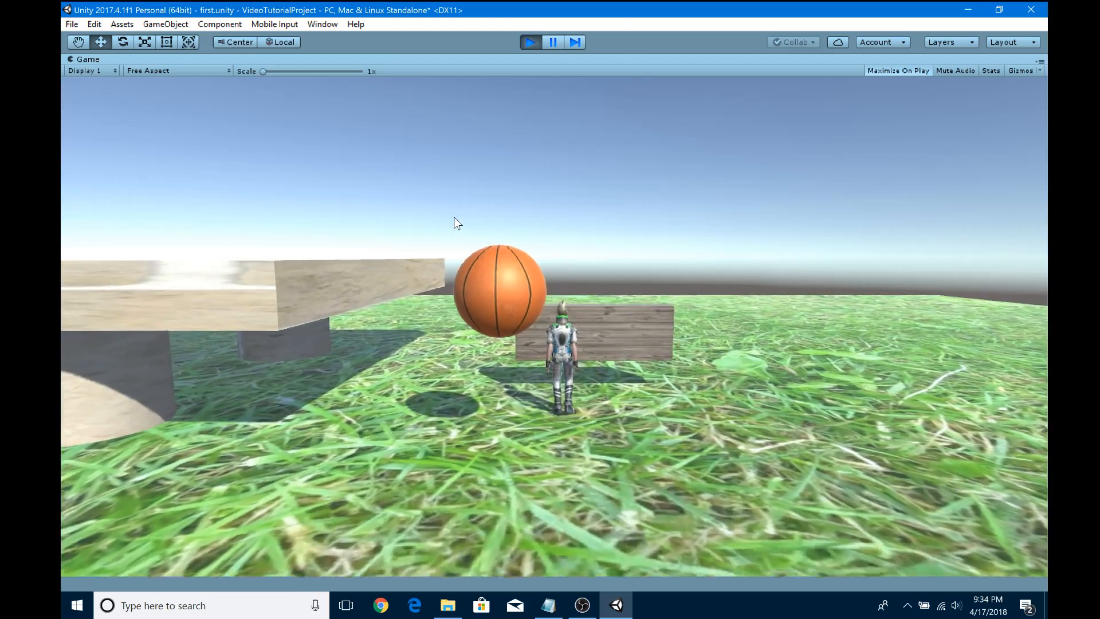
key(s)
key(d)
key(a)
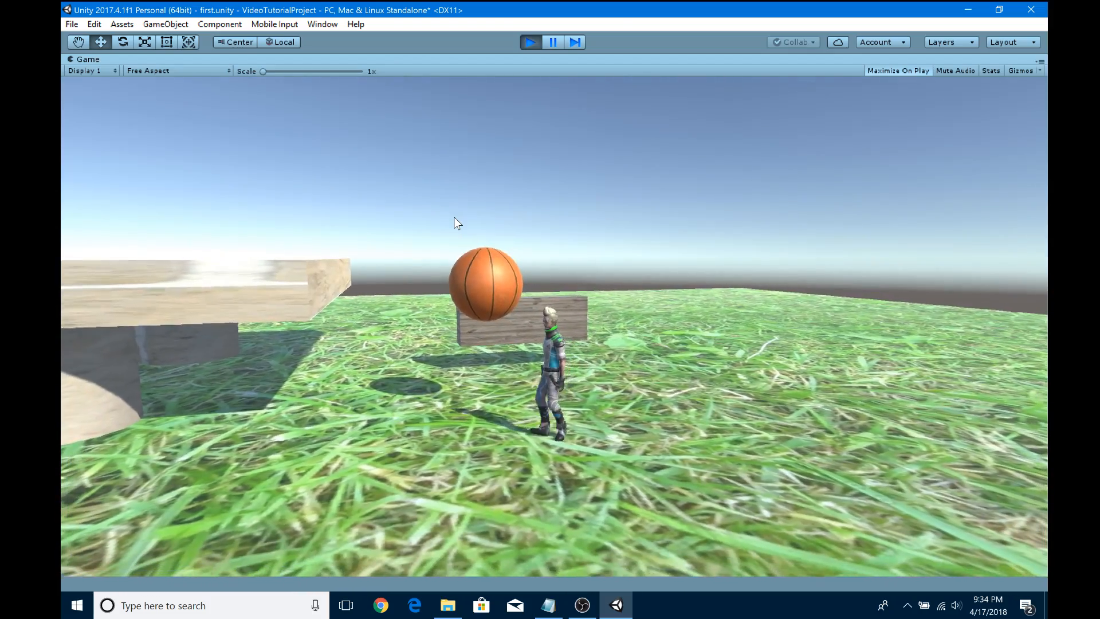
key(w)
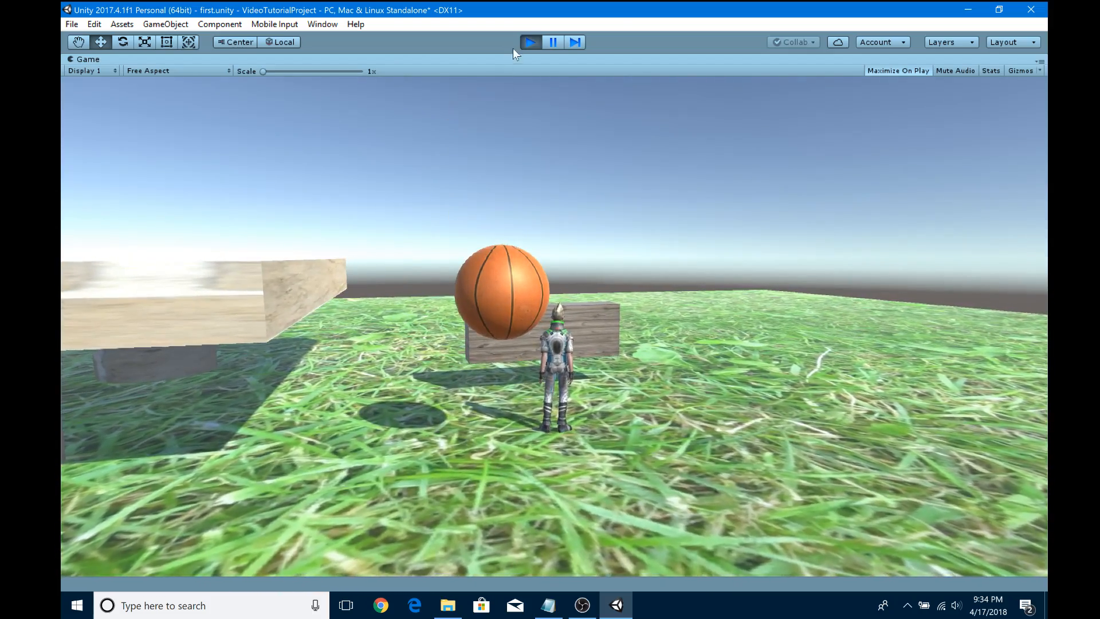
click(522, 41)
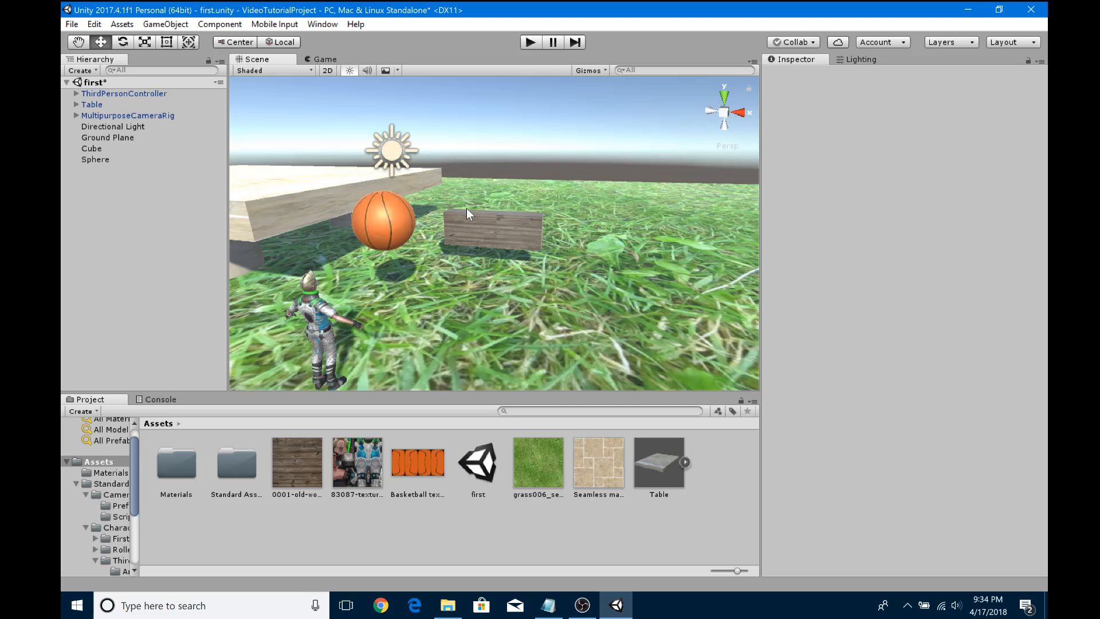
Add a Rigidbody physics component to the basketball sphere
click(382, 210)
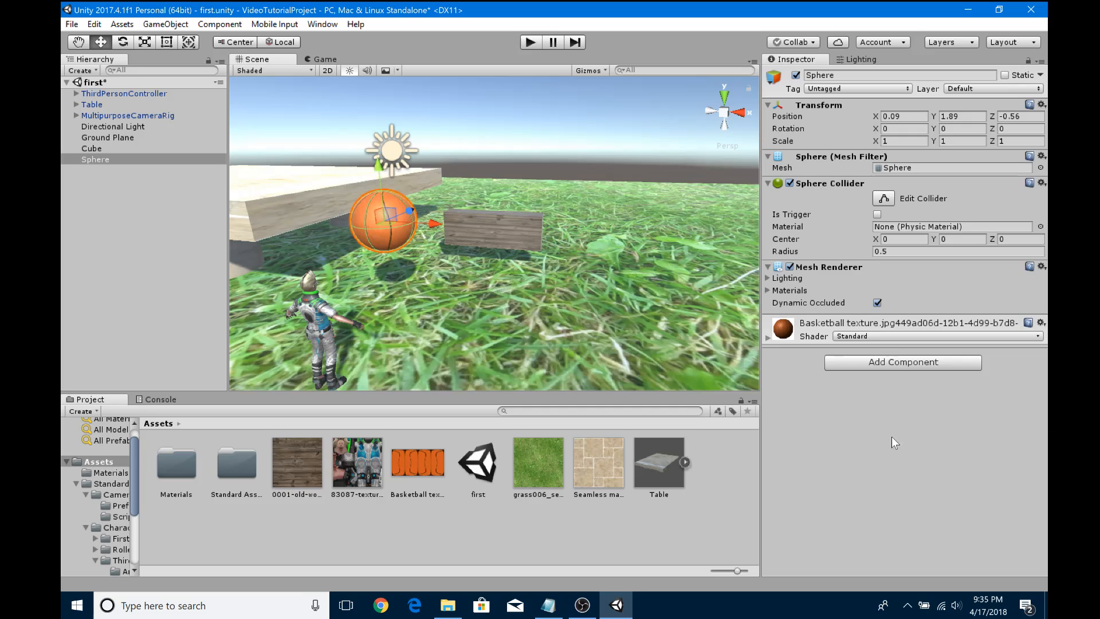
click(886, 363)
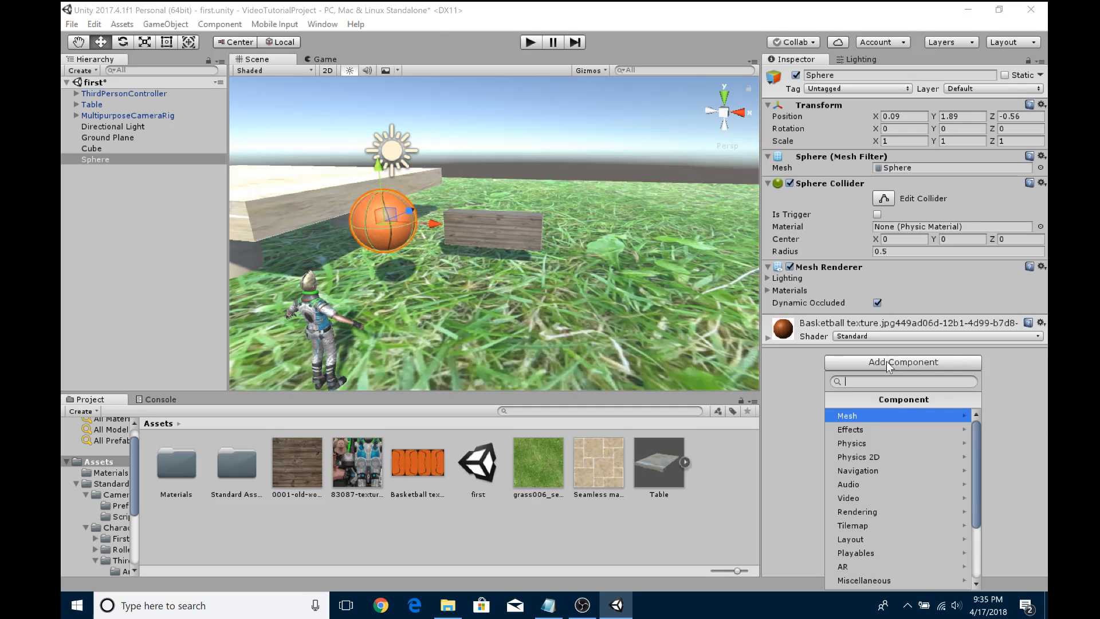
click(885, 444)
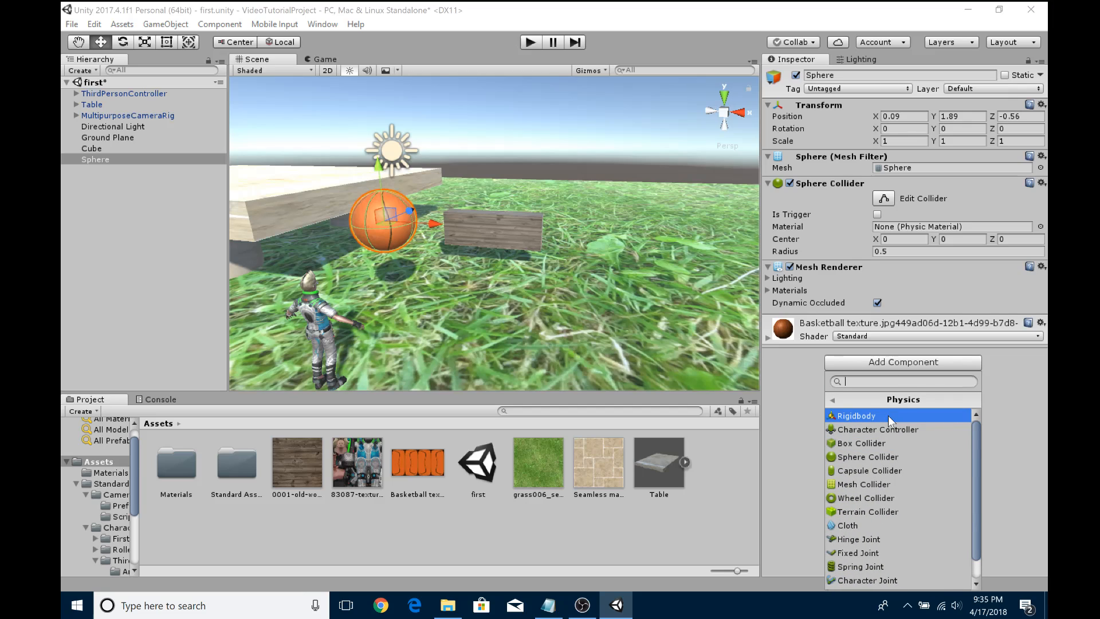
click(888, 415)
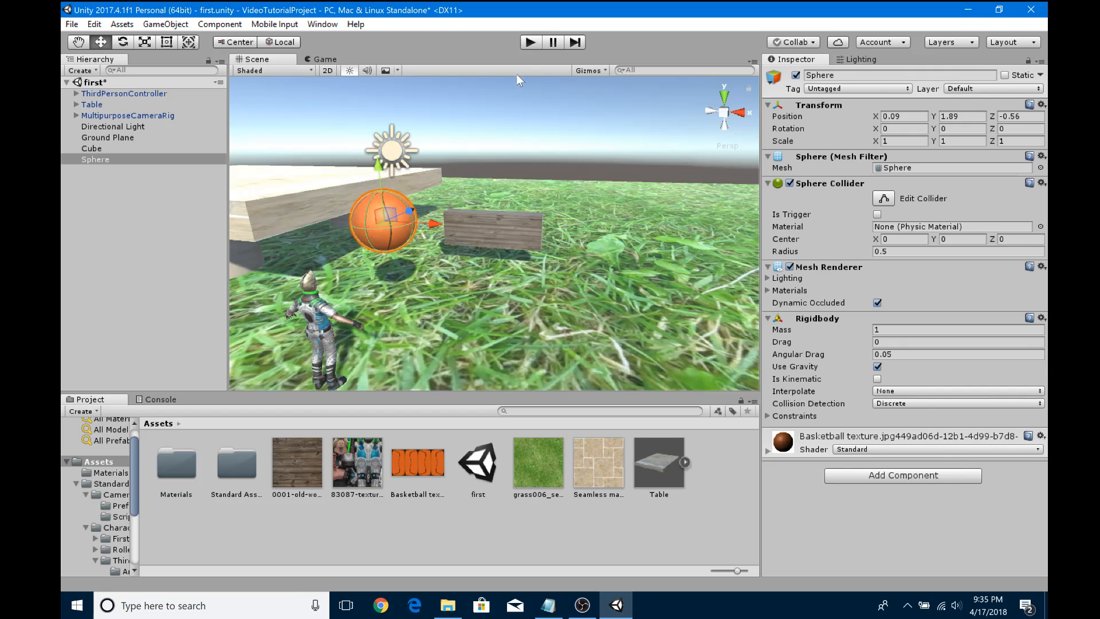
Play-test the basketball's physics by running the character into it and around the cube, and stop play mode
click(528, 42)
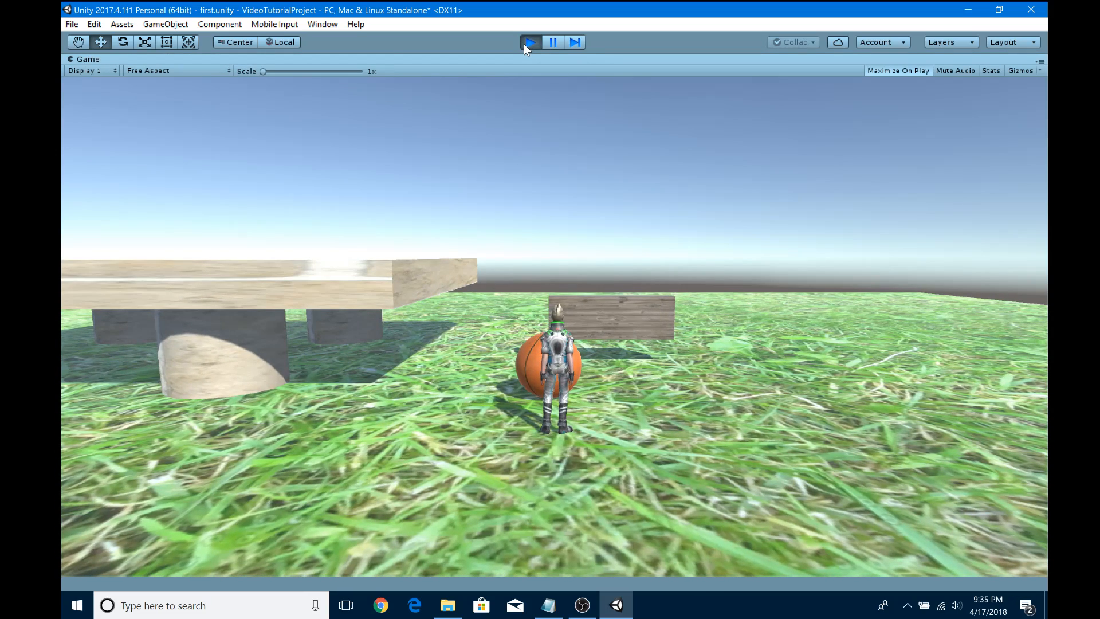
key(Up)
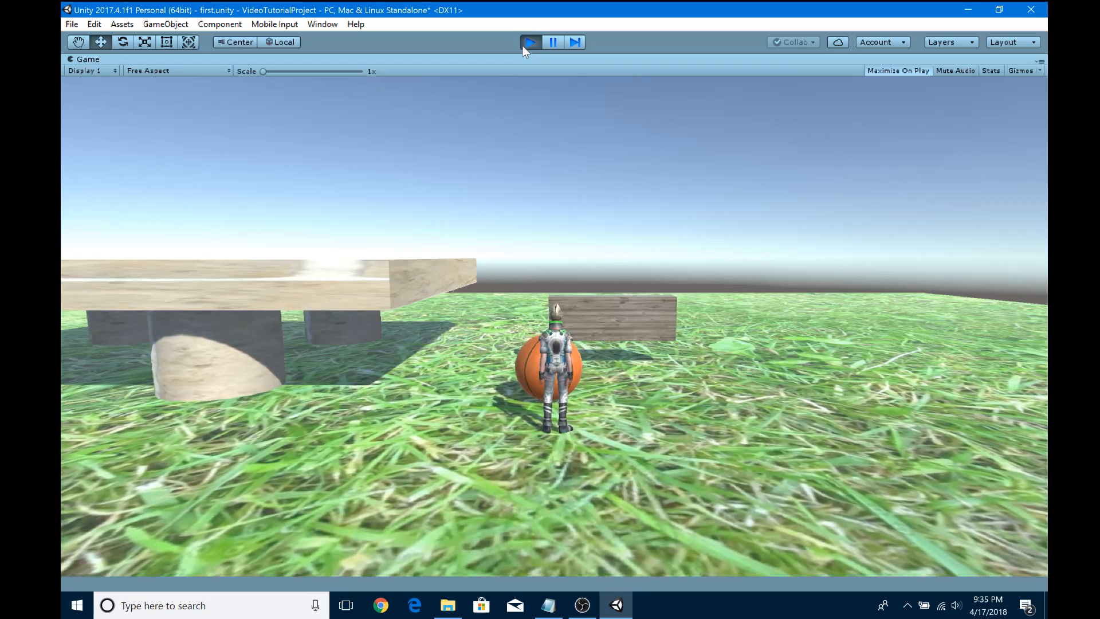
key(Up)
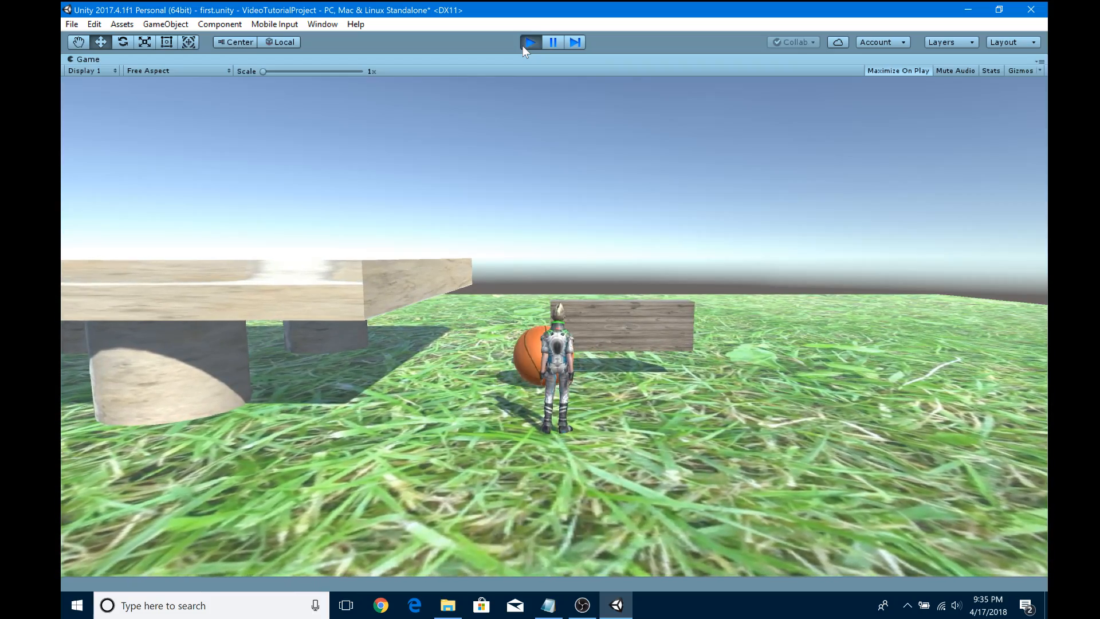
key(Left)
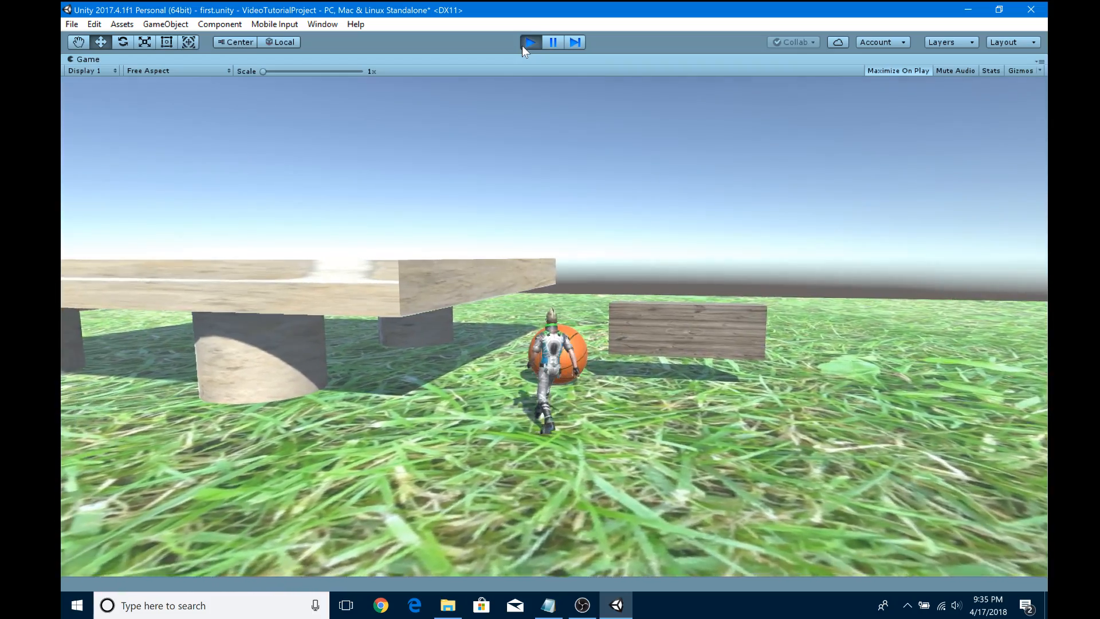
key(Down)
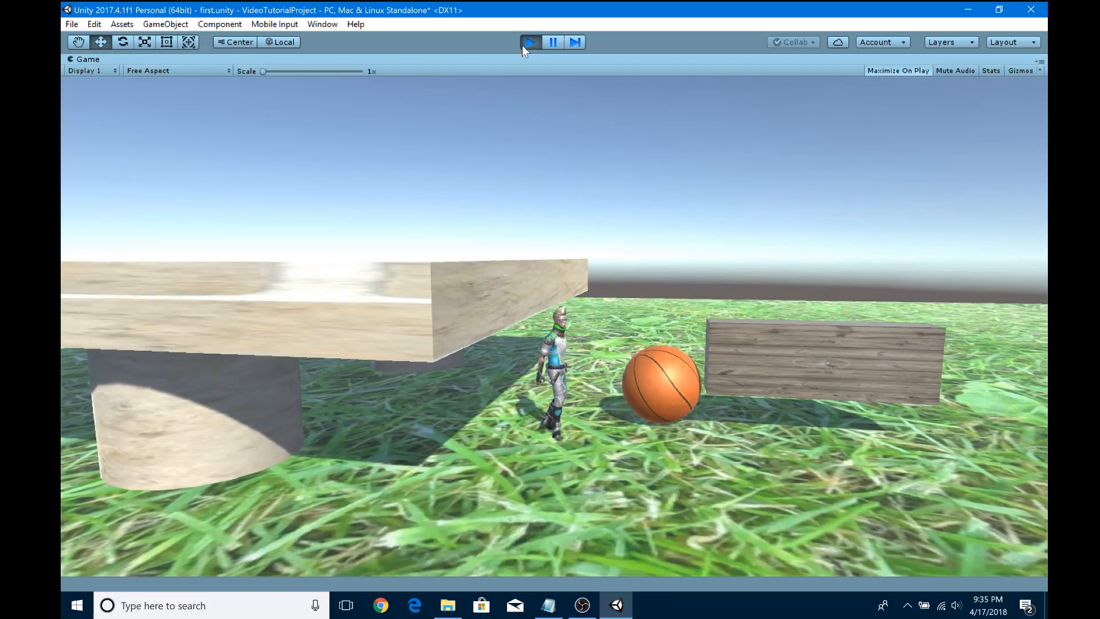
key(Up)
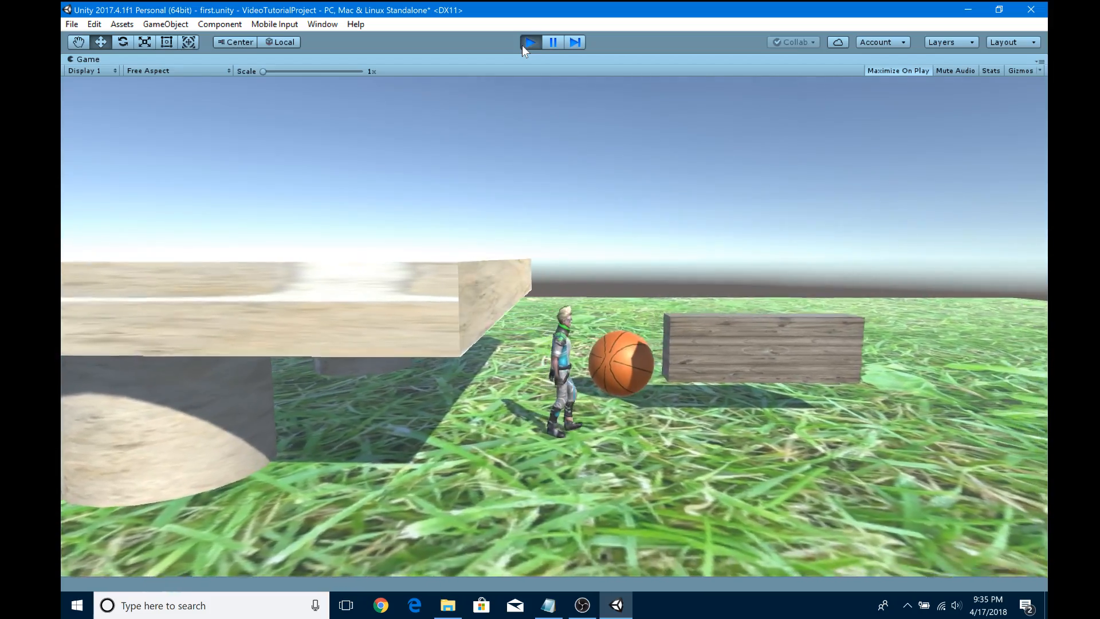
key(Left)
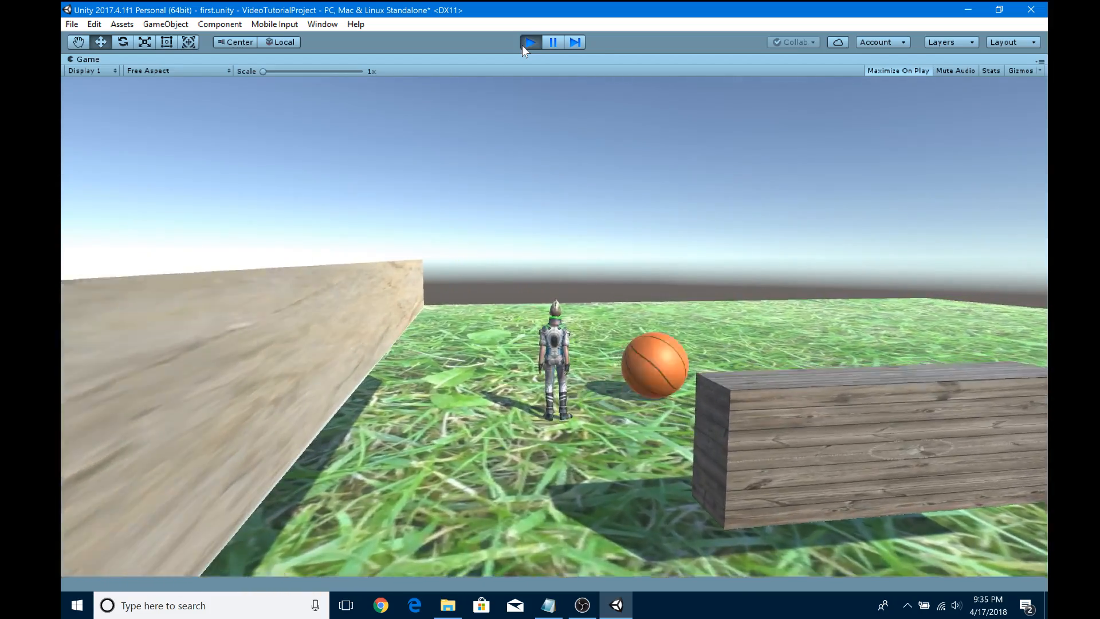
key(Up)
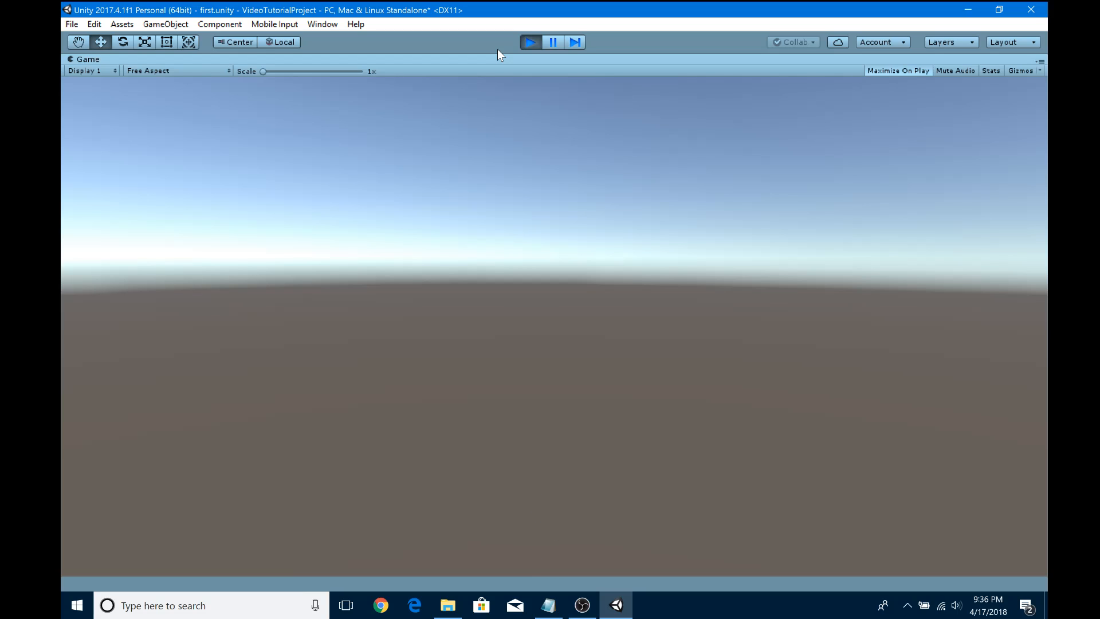
click(531, 42)
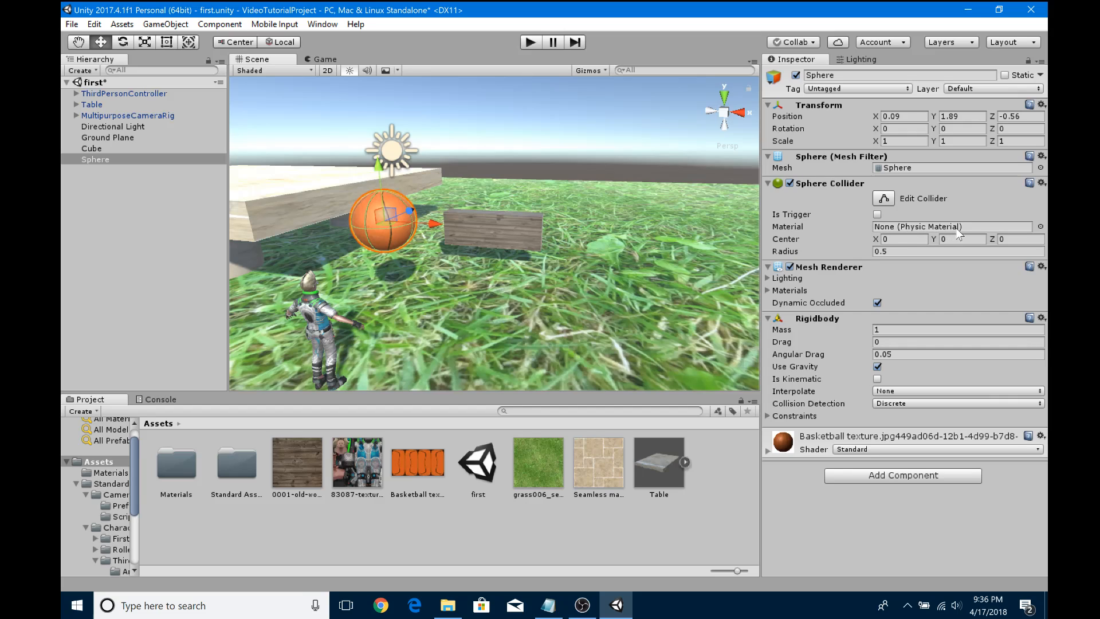
Set the physic material of the basketball's Sphere Collider to Rubber
click(1040, 226)
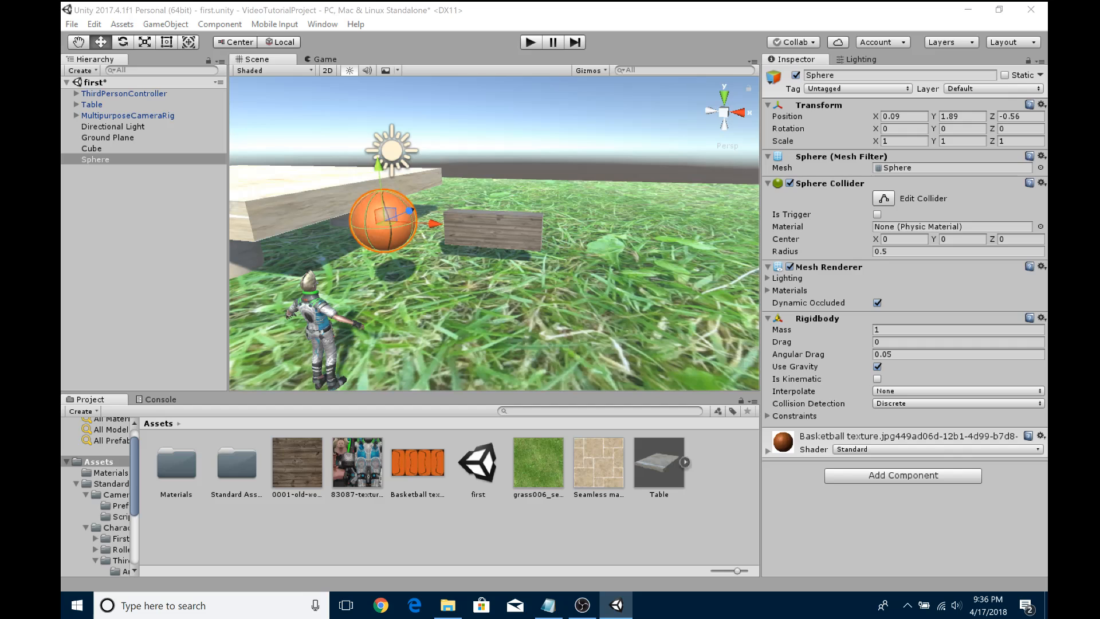
drag(967, 140, 366, 97)
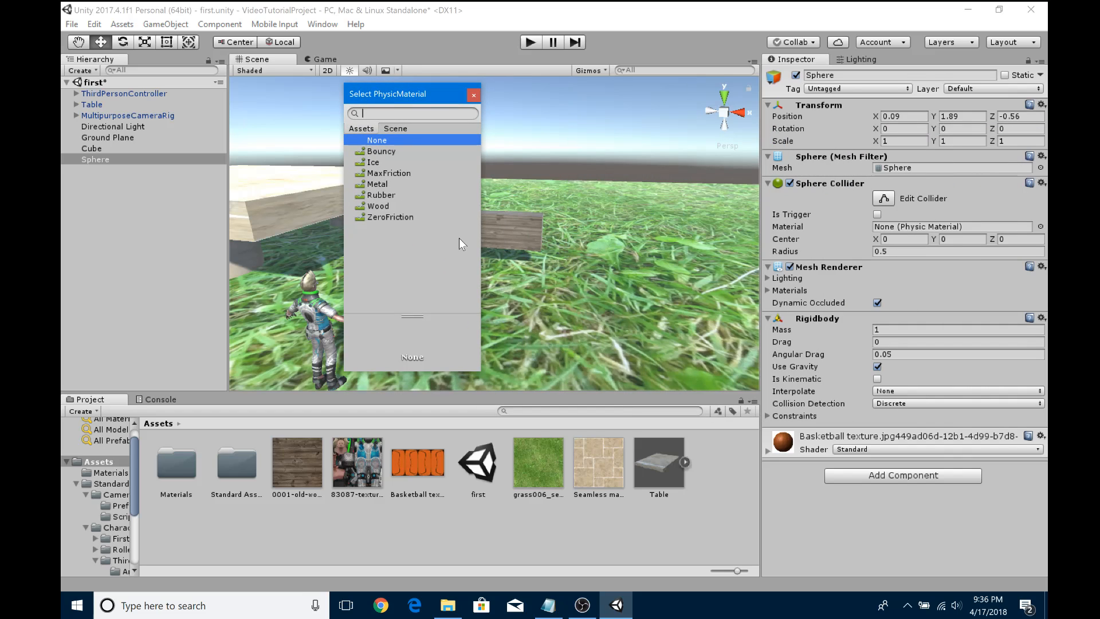
click(381, 198)
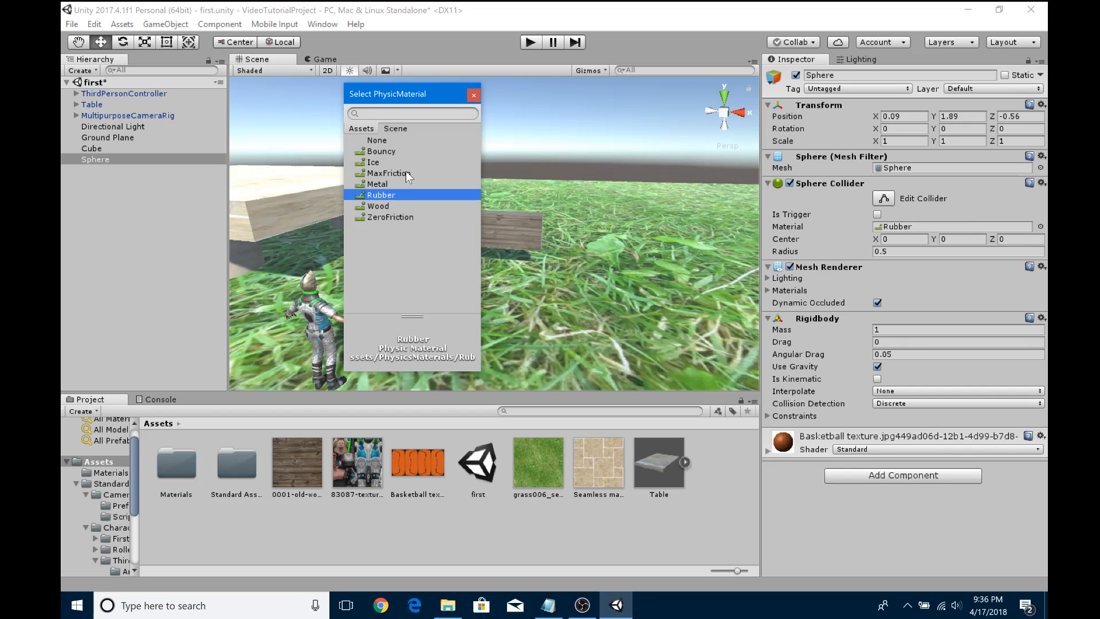
Play-test how the basketball drops with the Rubber physic material, and stop play mode
click(472, 94)
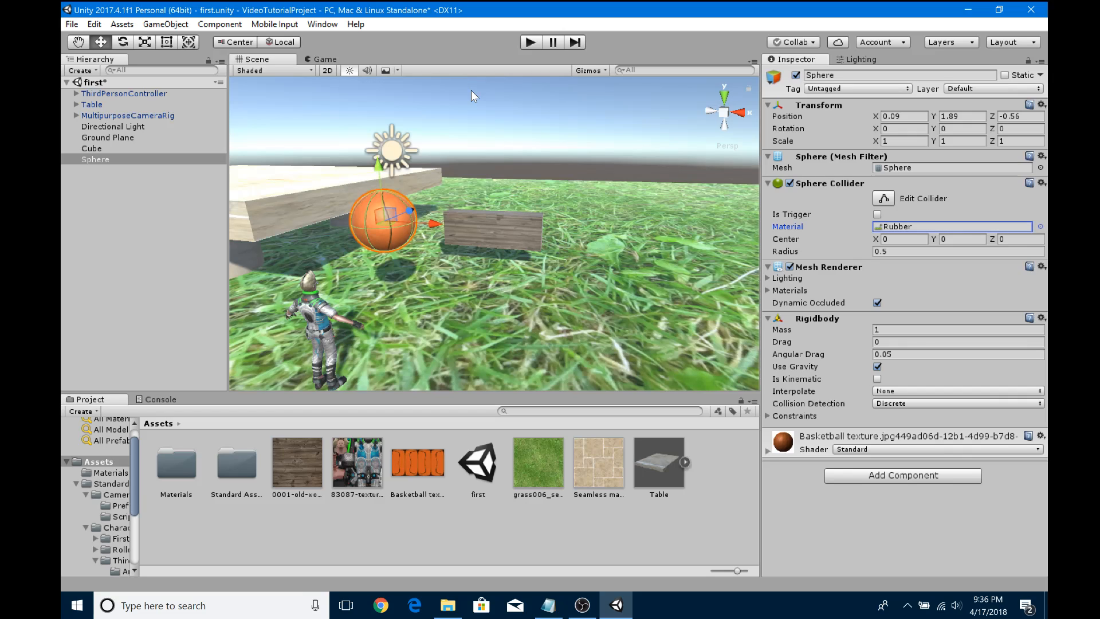
click(531, 41)
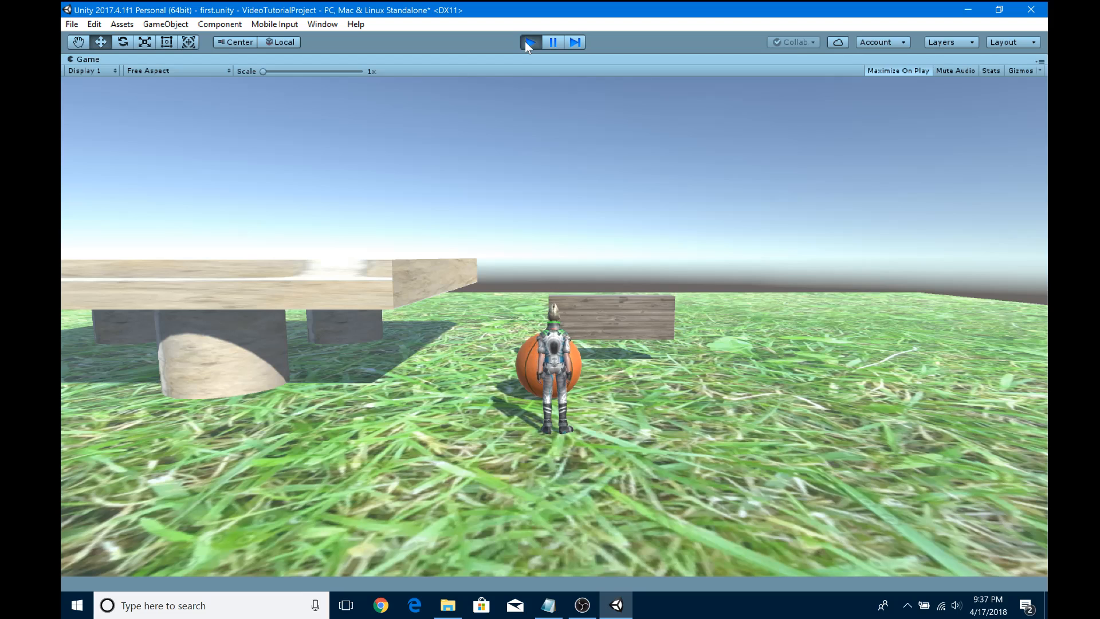
click(523, 45)
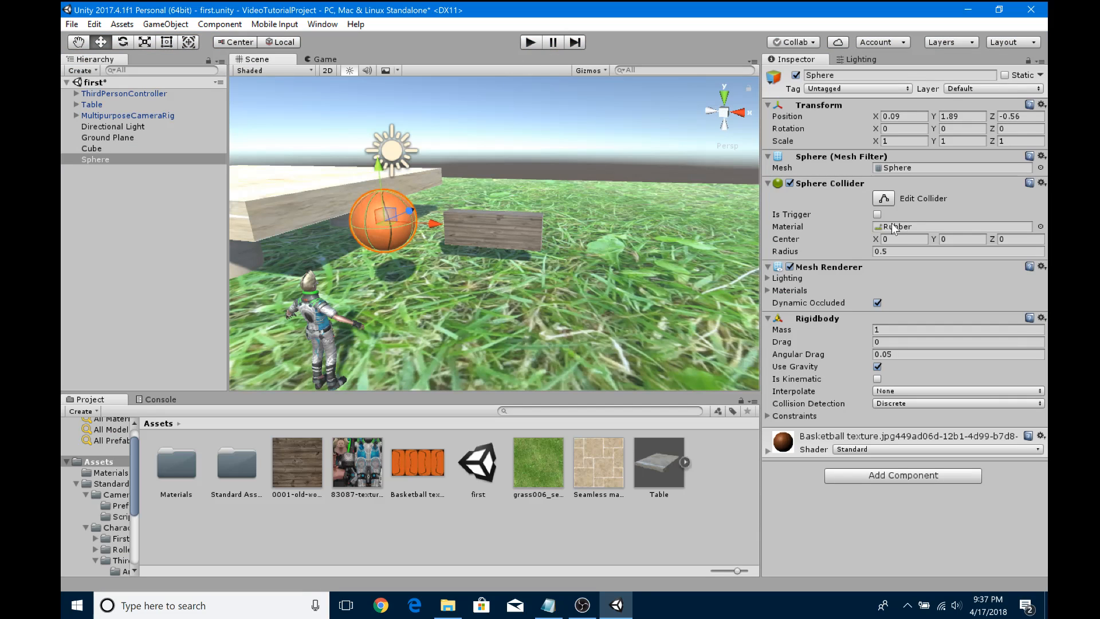
Set the physic material of the basketball's Sphere Collider to Bouncy
click(1040, 226)
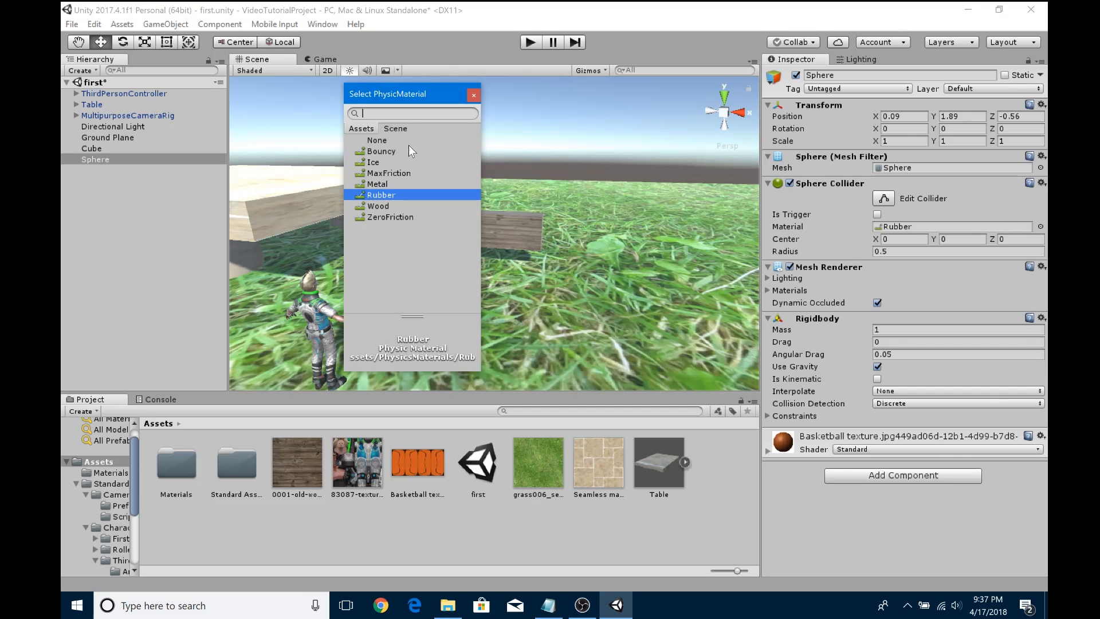
click(381, 151)
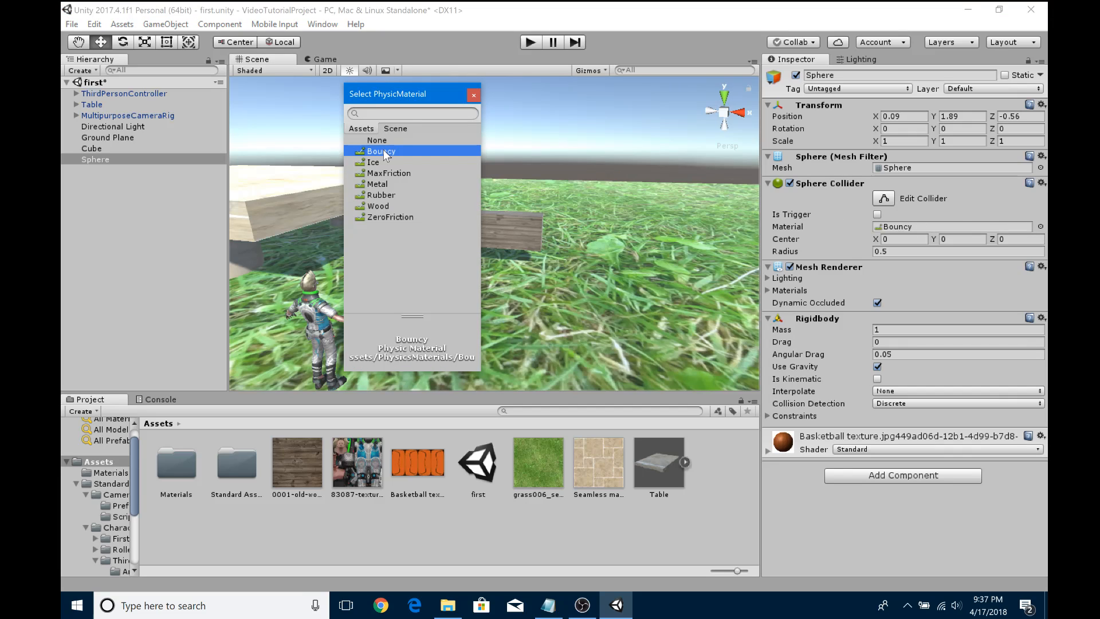
click(471, 98)
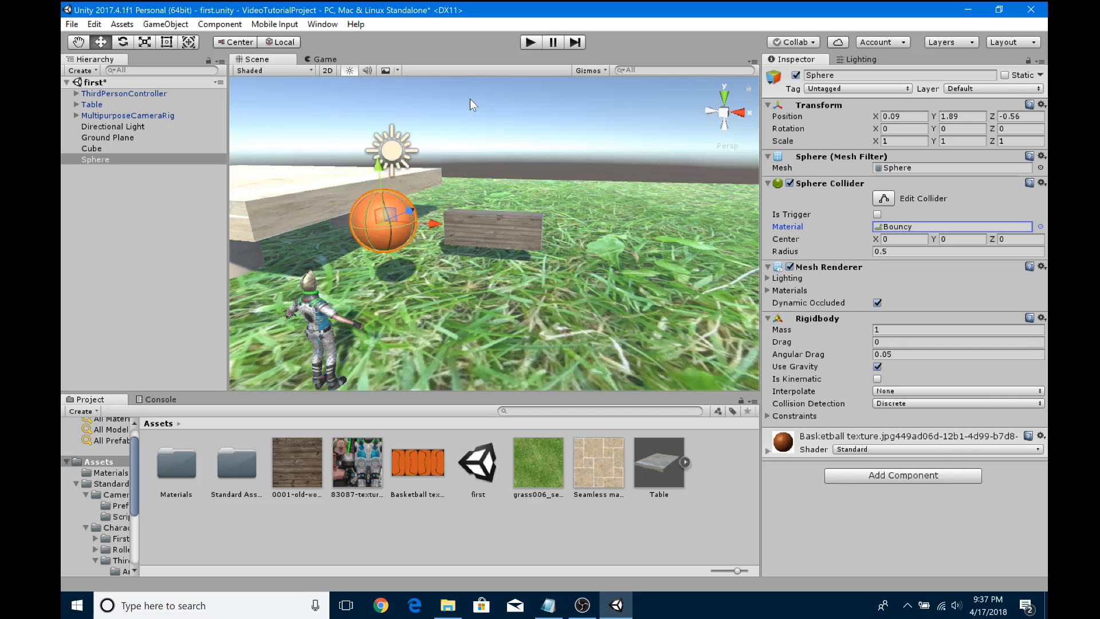
Play-test the basketball's bouncing with the Bouncy material while running the character around the field, and stop play mode
click(530, 42)
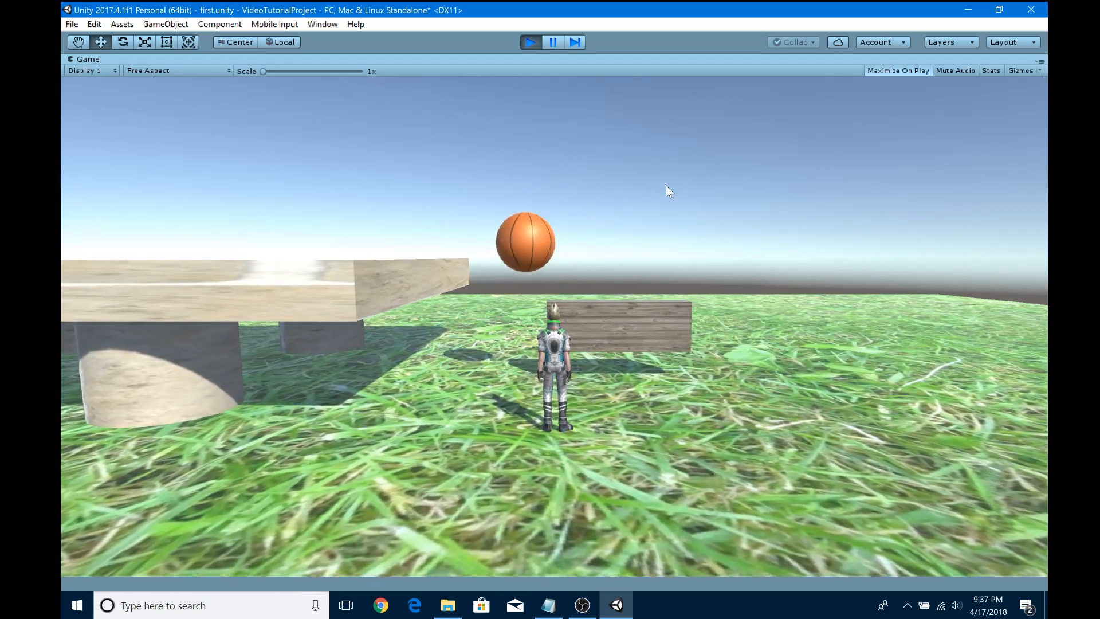
key(w)
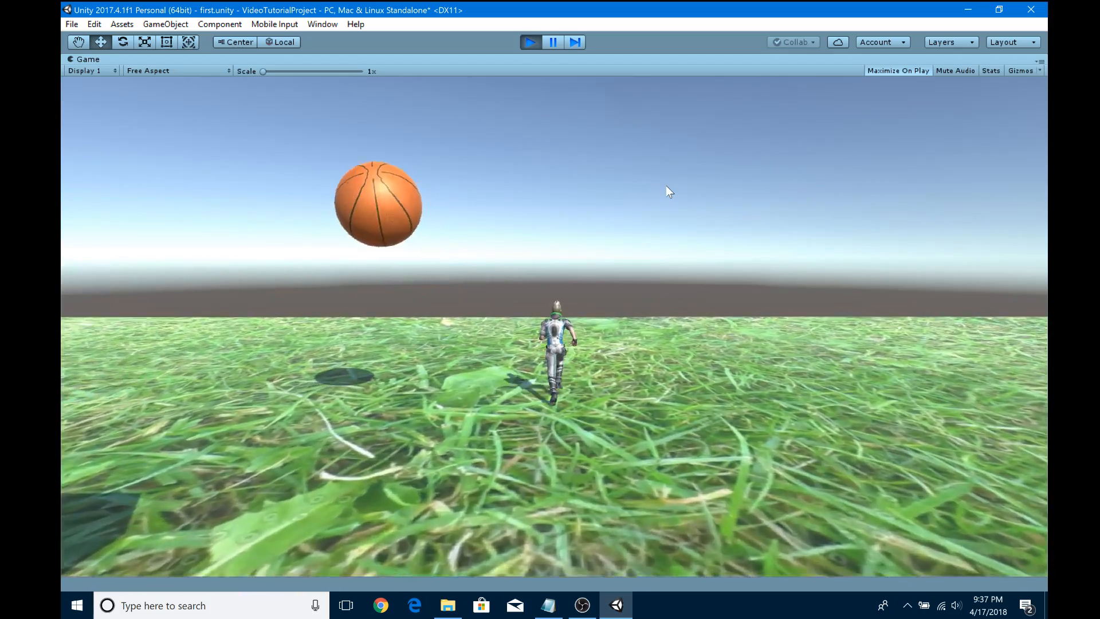
key(a)
key(d)
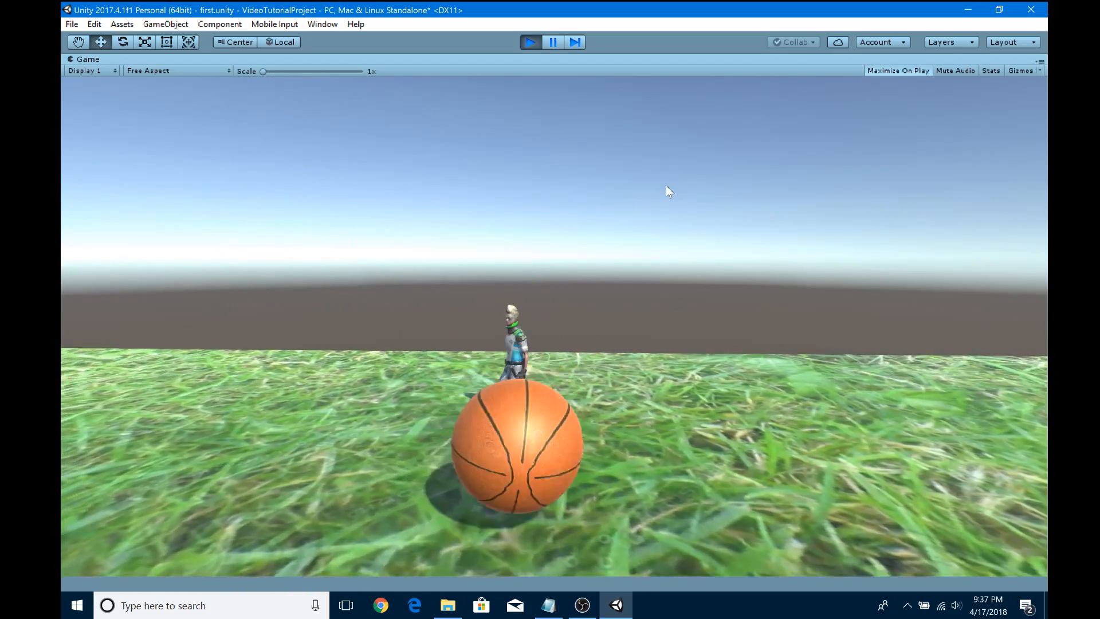
key(c)
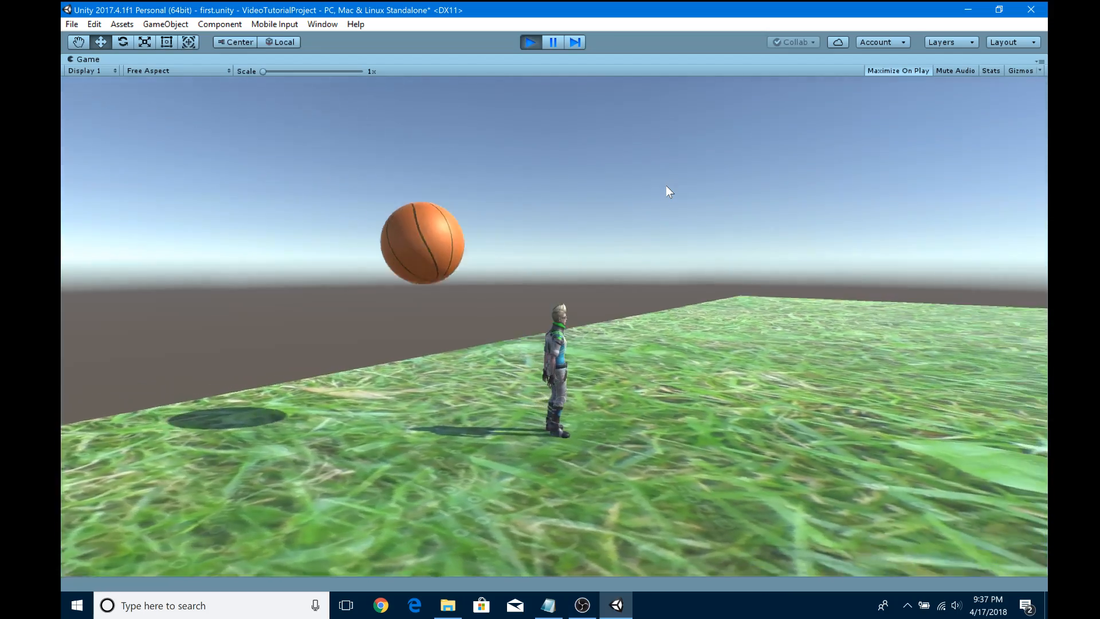
key(a)
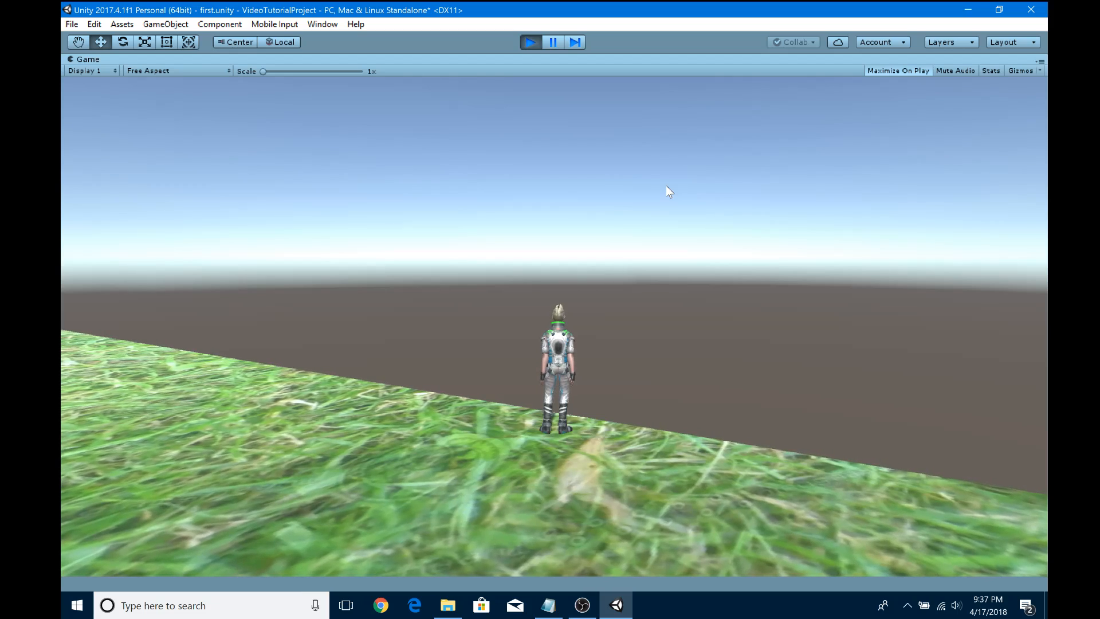
click(529, 43)
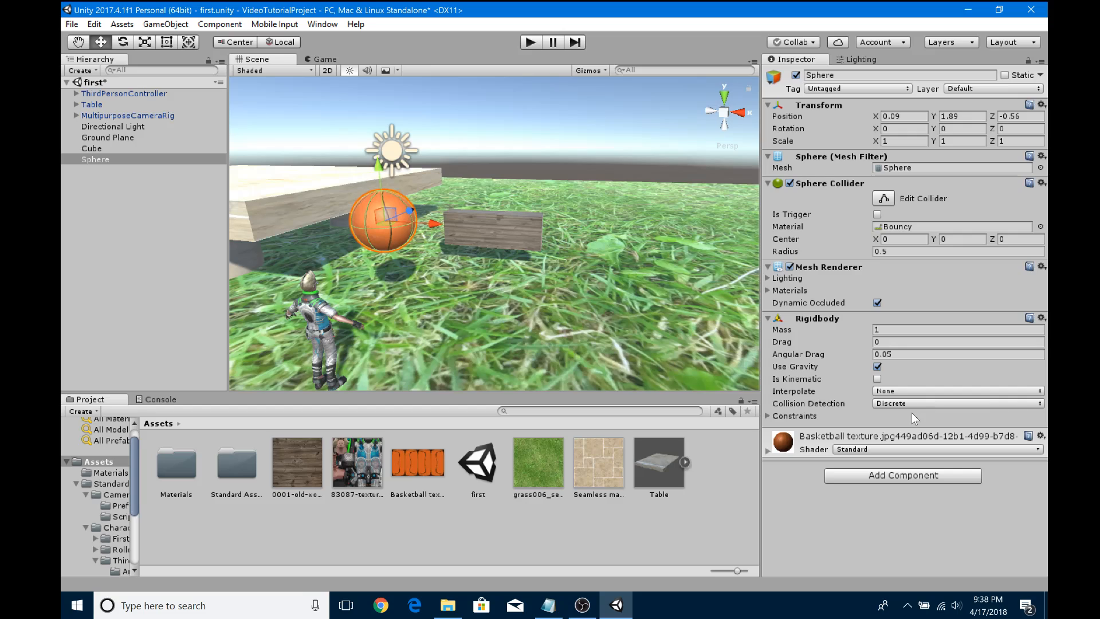
Examine the position and rotation freeze constraints of the basketball's Rigidbody
click(766, 416)
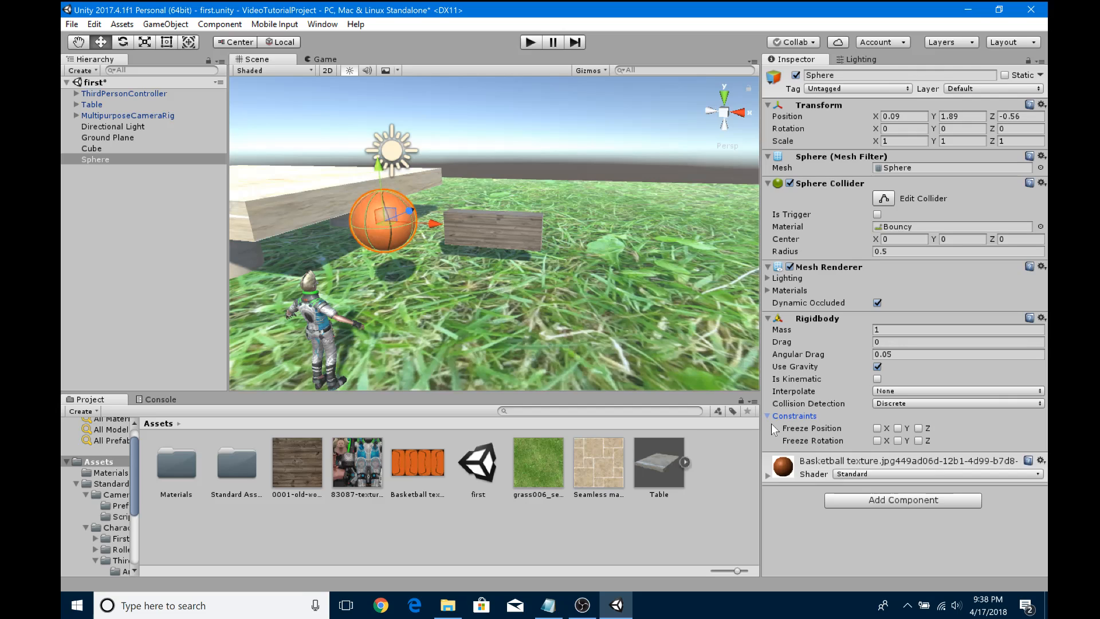
click(768, 416)
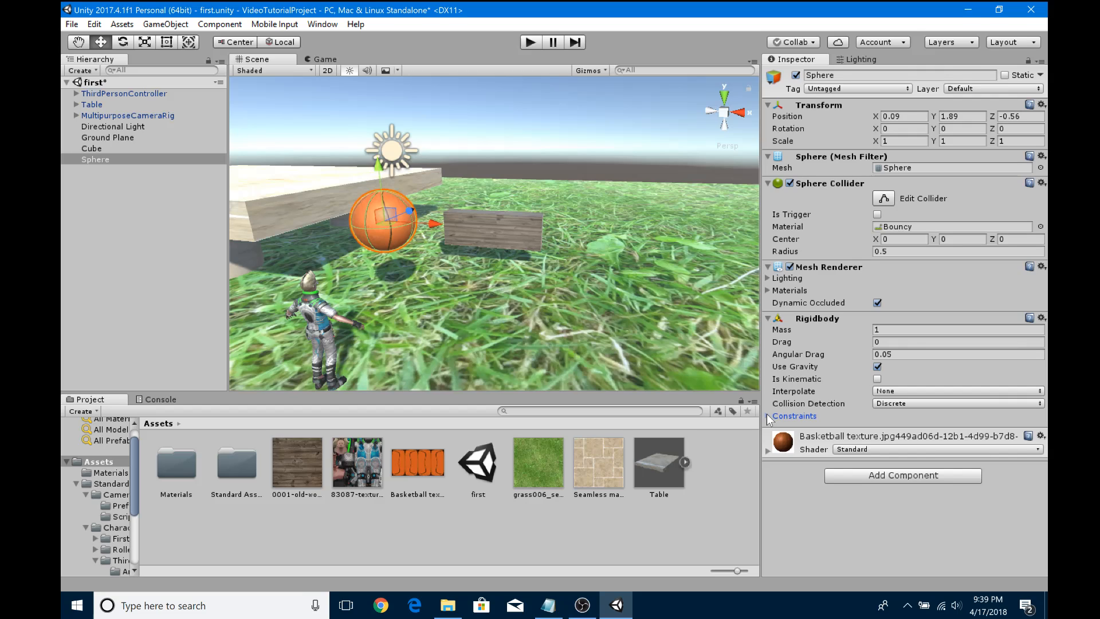
Make the Sphere a child of the Cube in the scene hierarchy
click(98, 149)
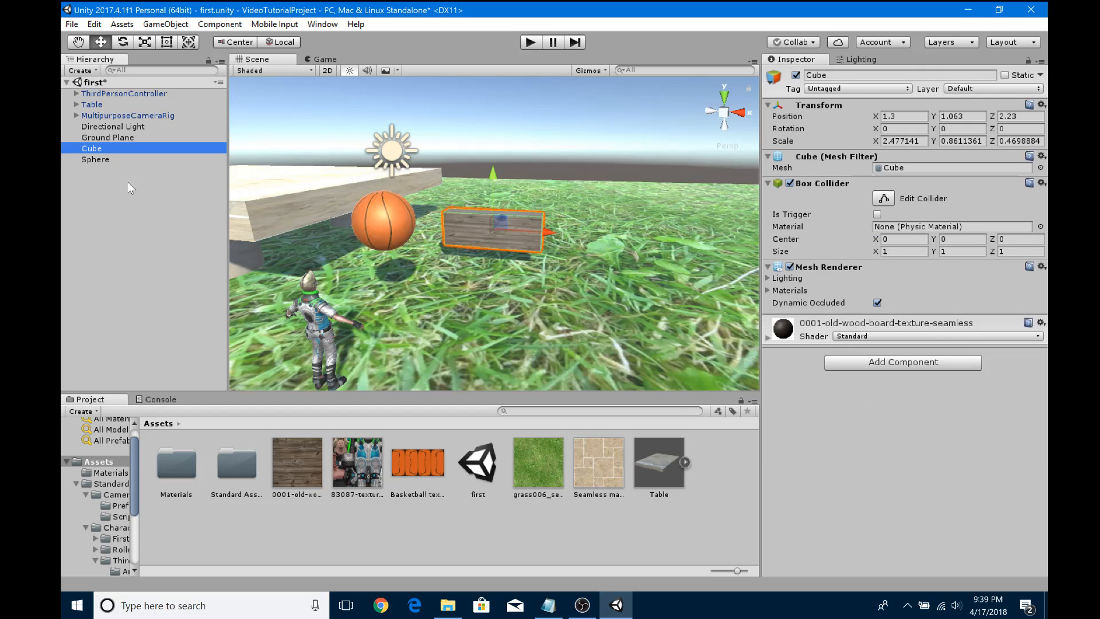
click(116, 158)
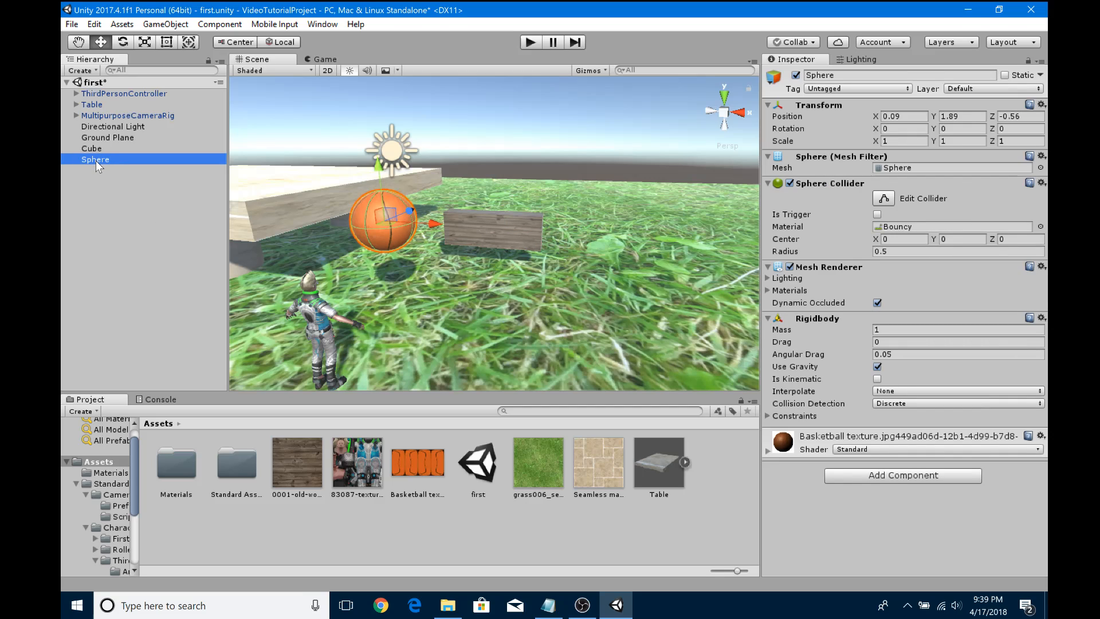
drag(95, 160, 99, 149)
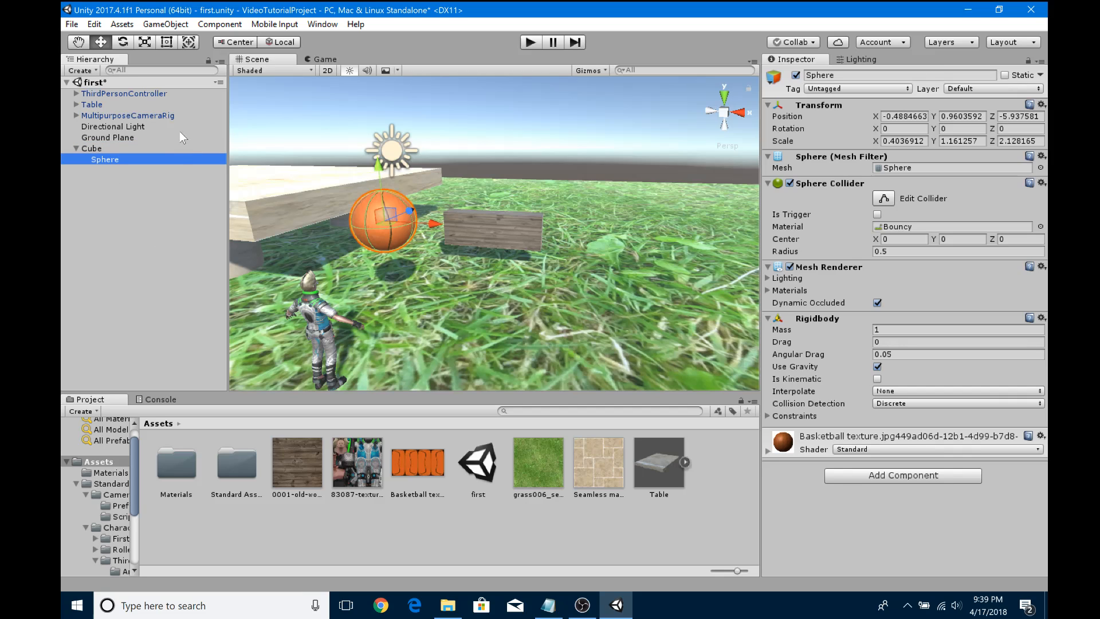
Play-test the scene with the Sphere parented to the Cube, and return the Sphere to the hierarchy's root level
click(531, 42)
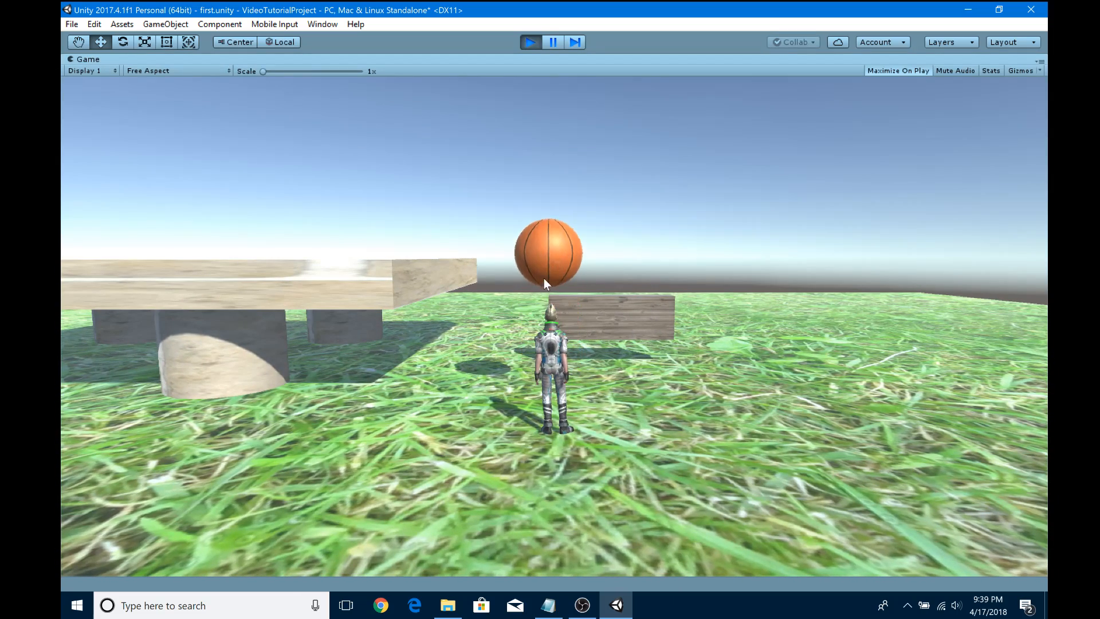
click(527, 40)
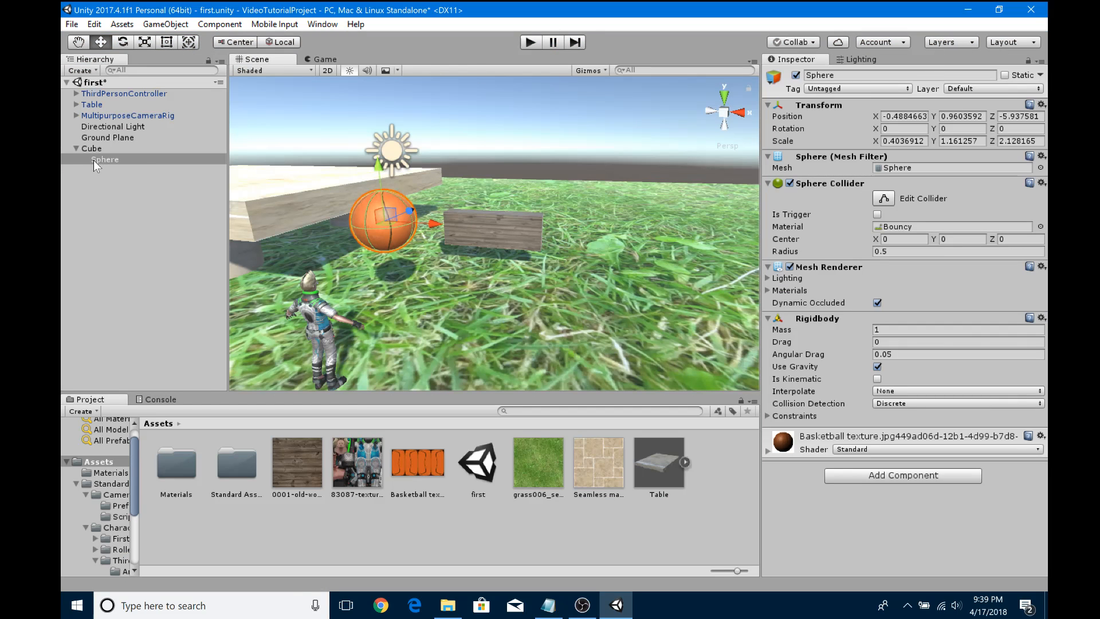
click(104, 159)
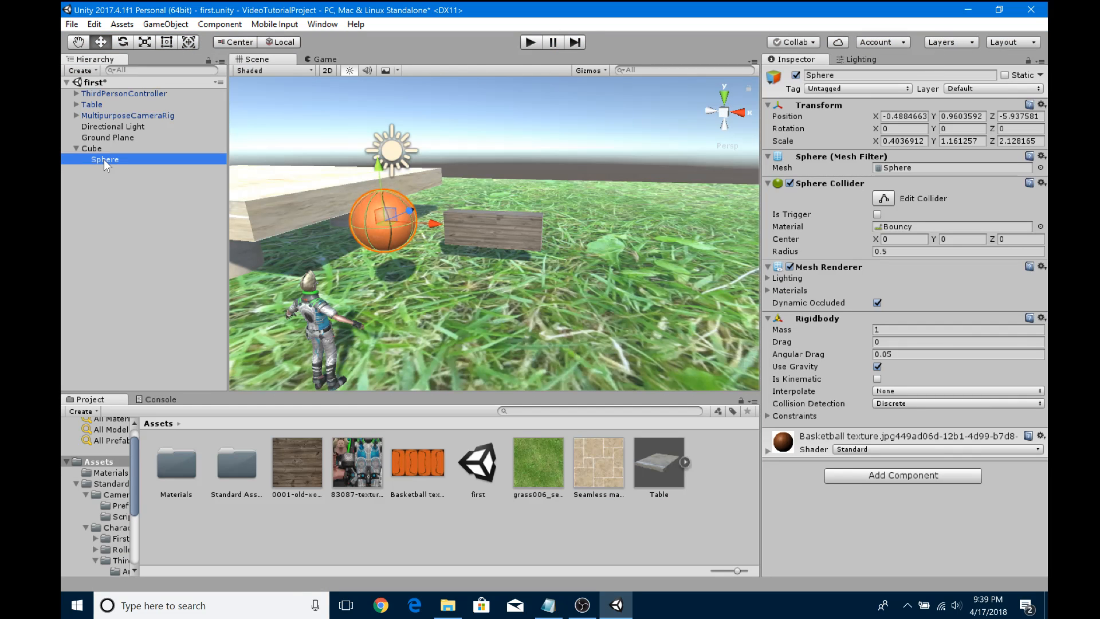
drag(103, 161, 101, 204)
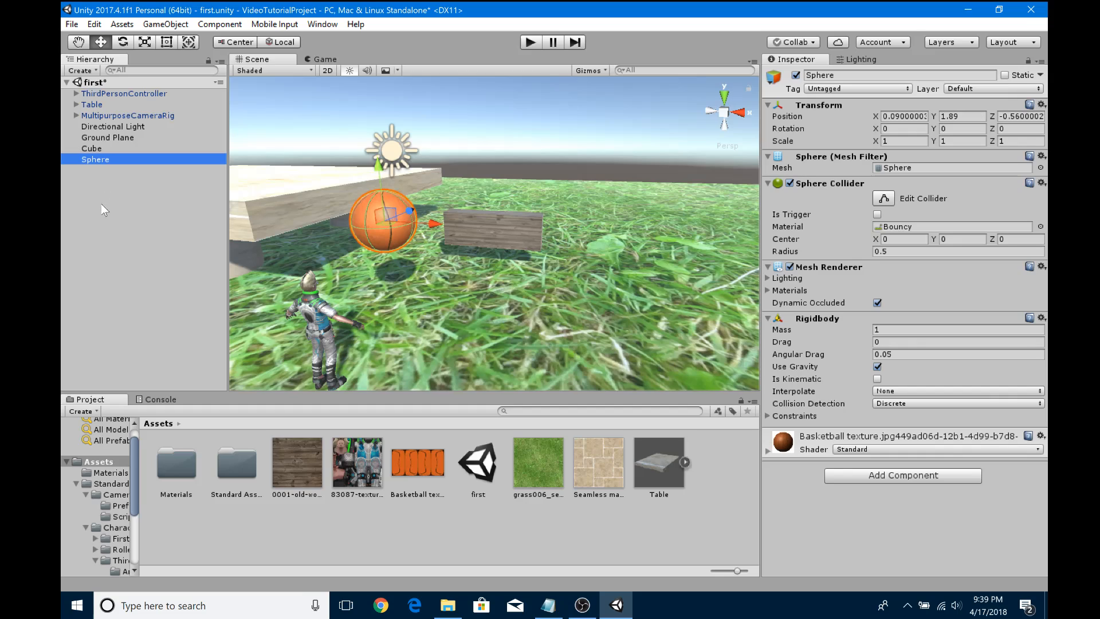
Make the Cube a child of the Sphere in the scene hierarchy
click(95, 152)
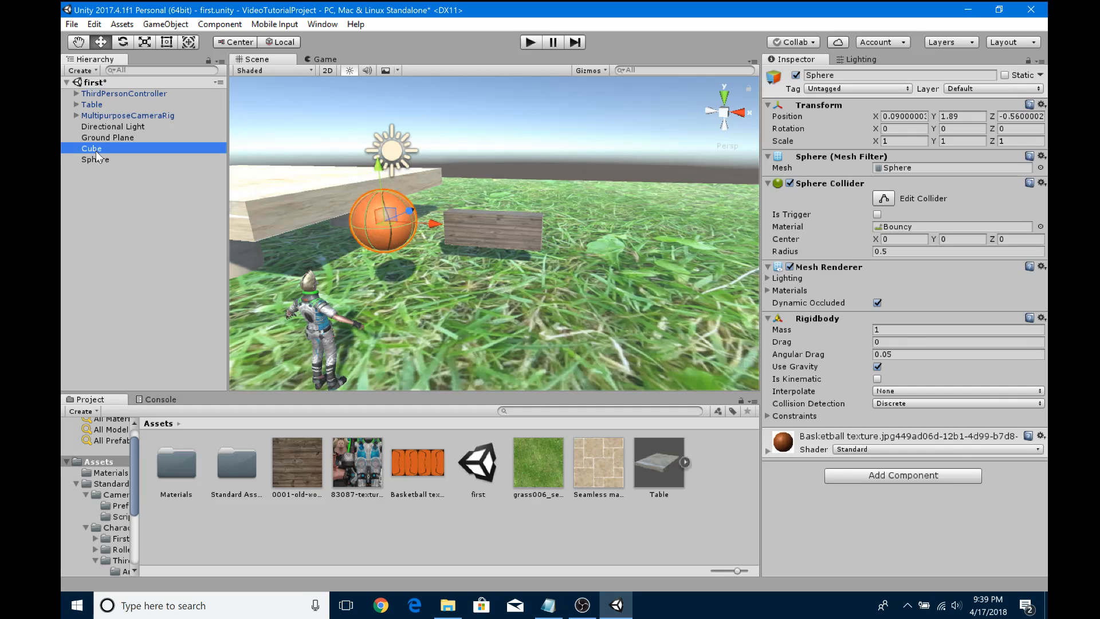
drag(98, 162, 99, 161)
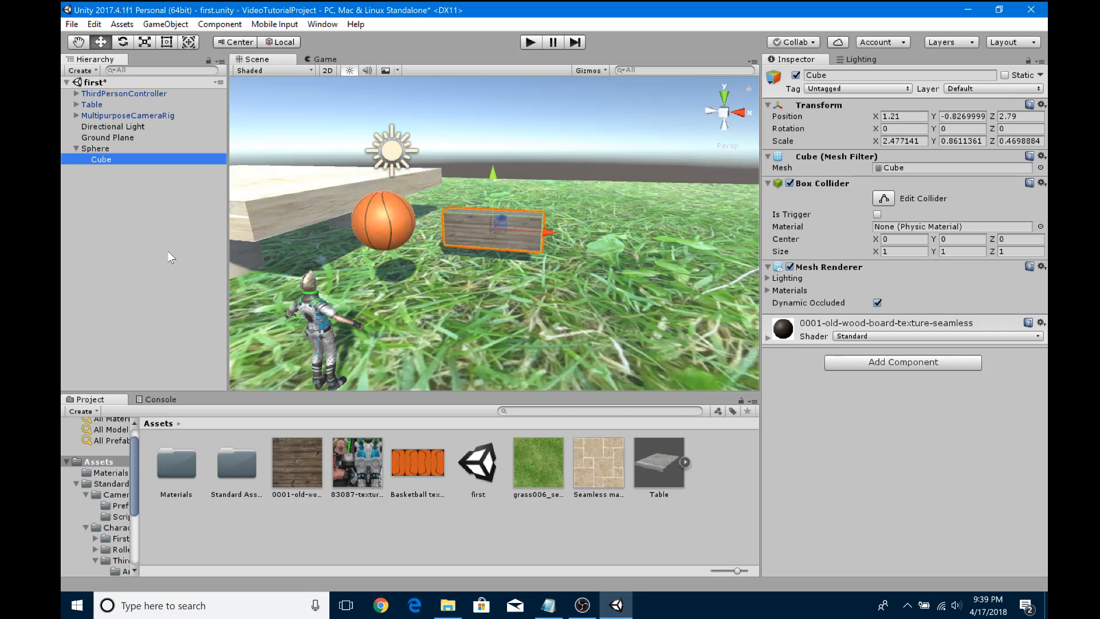
Play-test the scene with the Cube parented to the Sphere, running the character around and into both objects, and stop the test
click(528, 42)
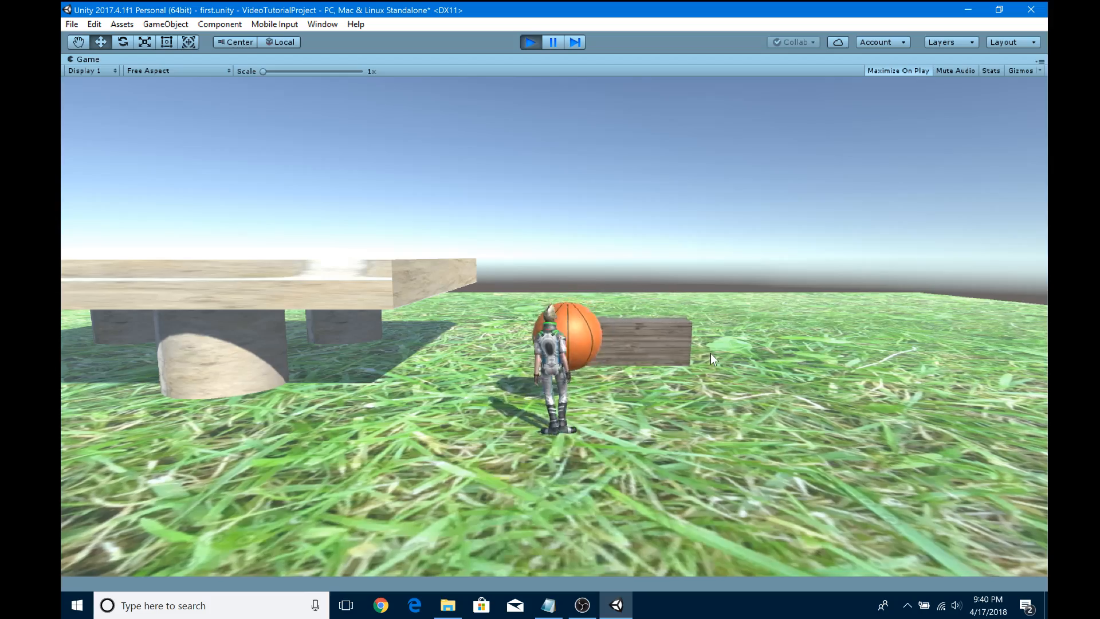
key(Right)
key(Up)
key(Left)
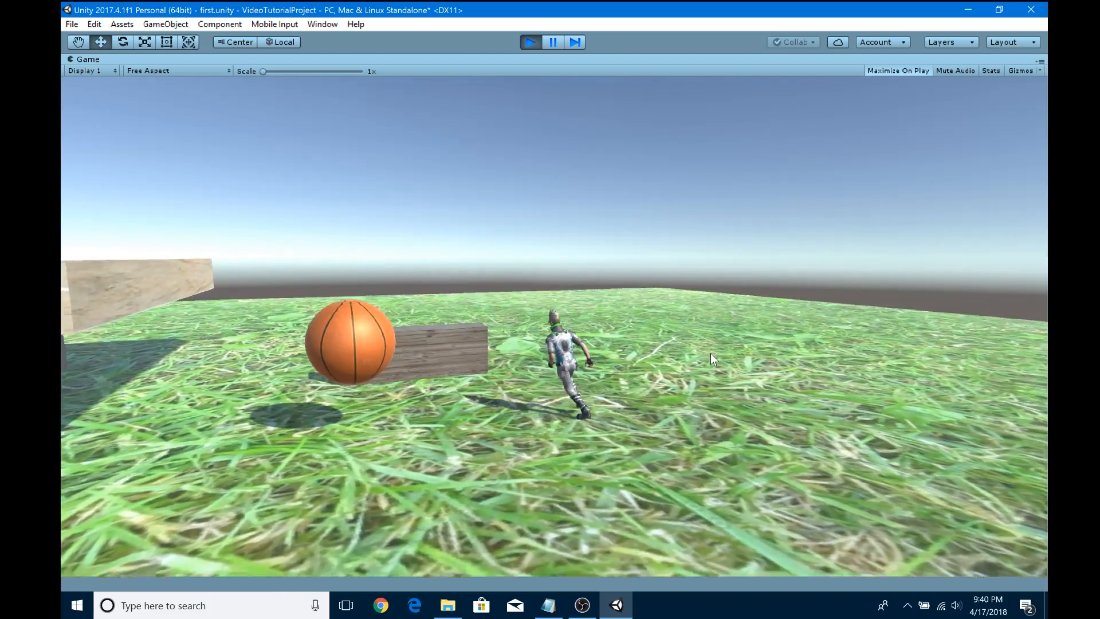
key(Down)
key(Down)
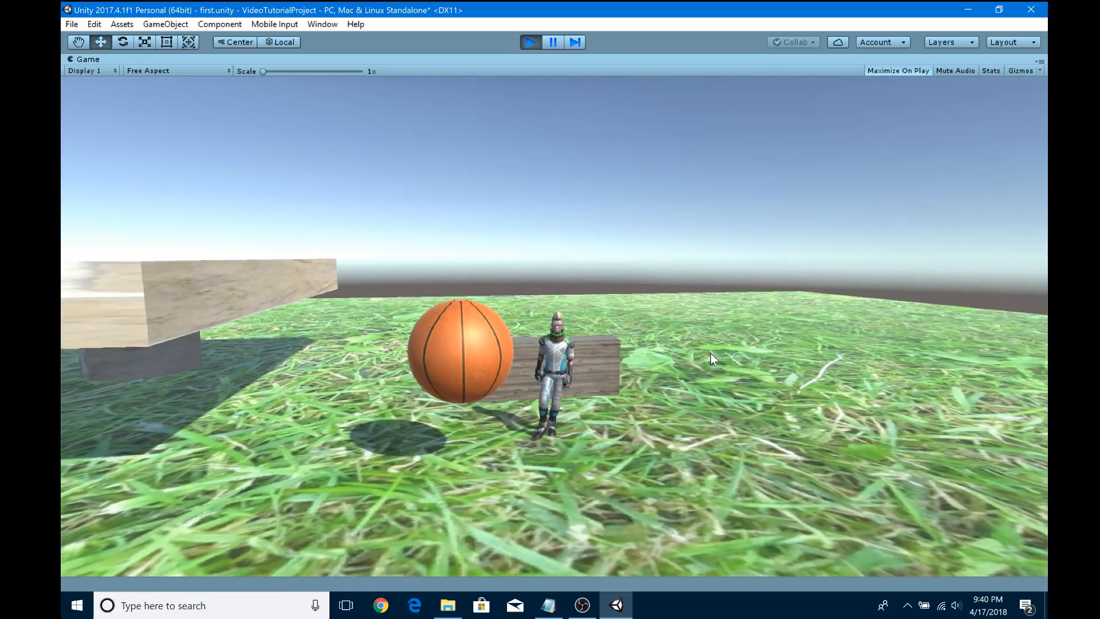
key(Left)
key(Down)
key(Left)
key(Down)
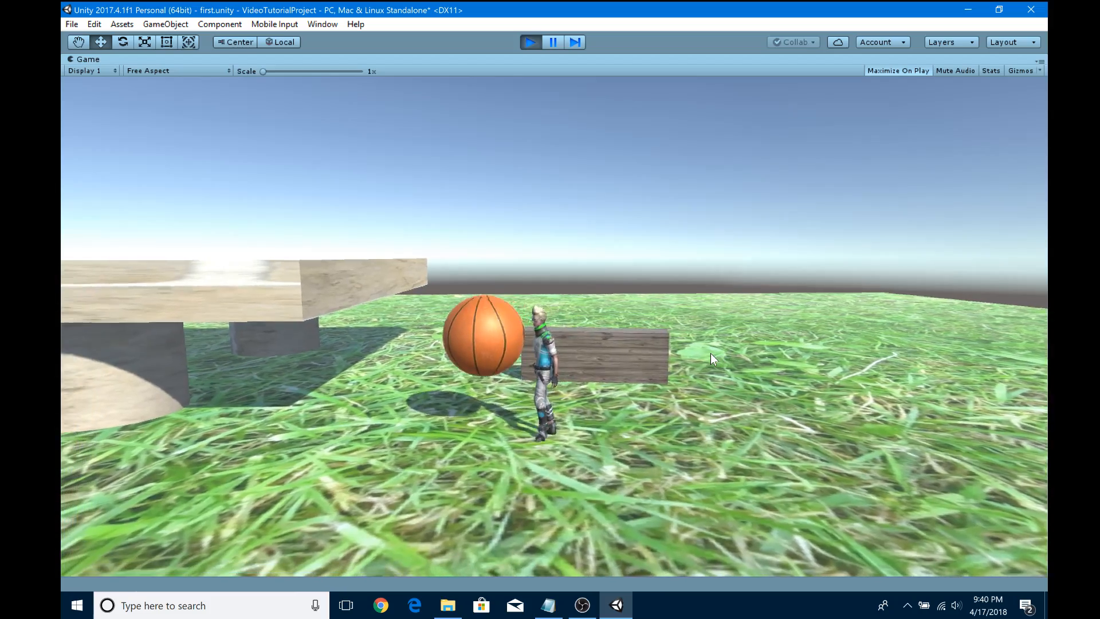
key(Left)
key(Down)
key(Right)
key(Up)
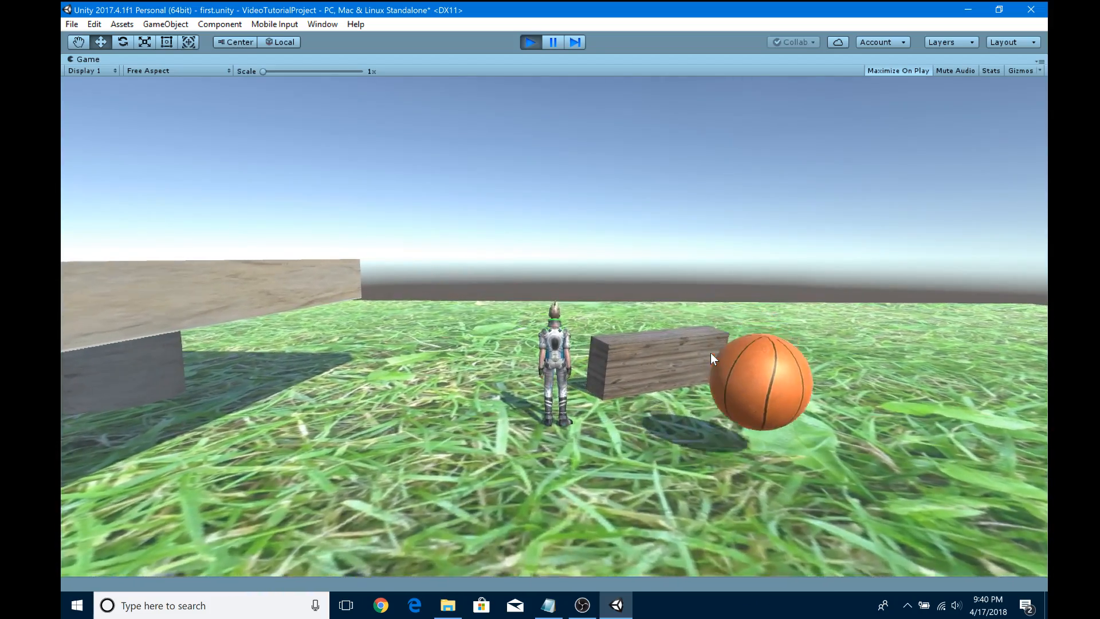
key(Down)
key(Up)
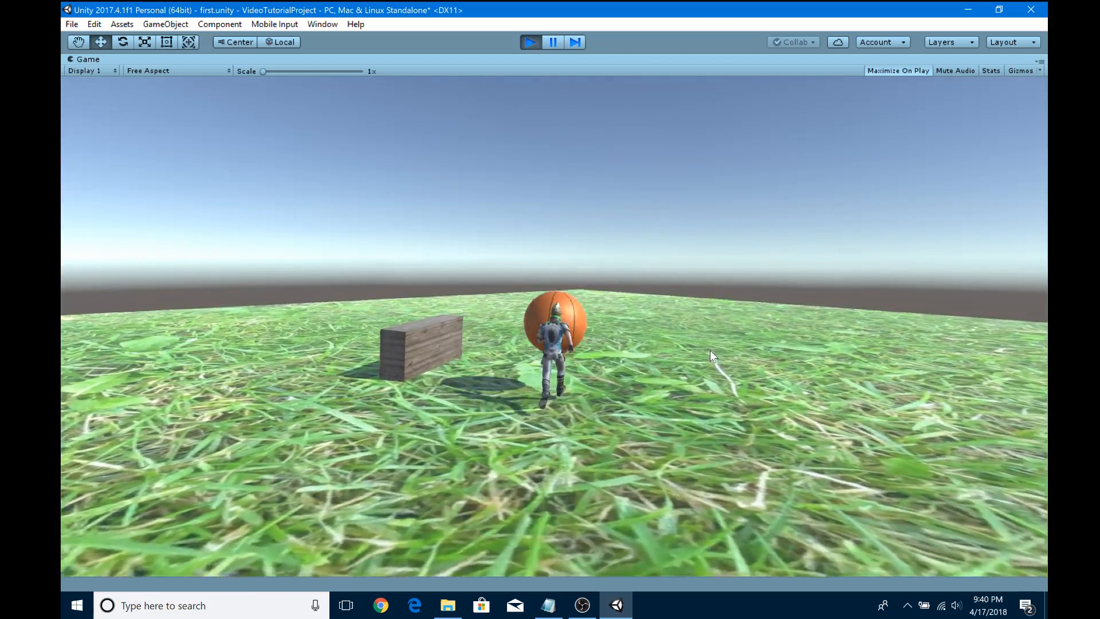
key(Right)
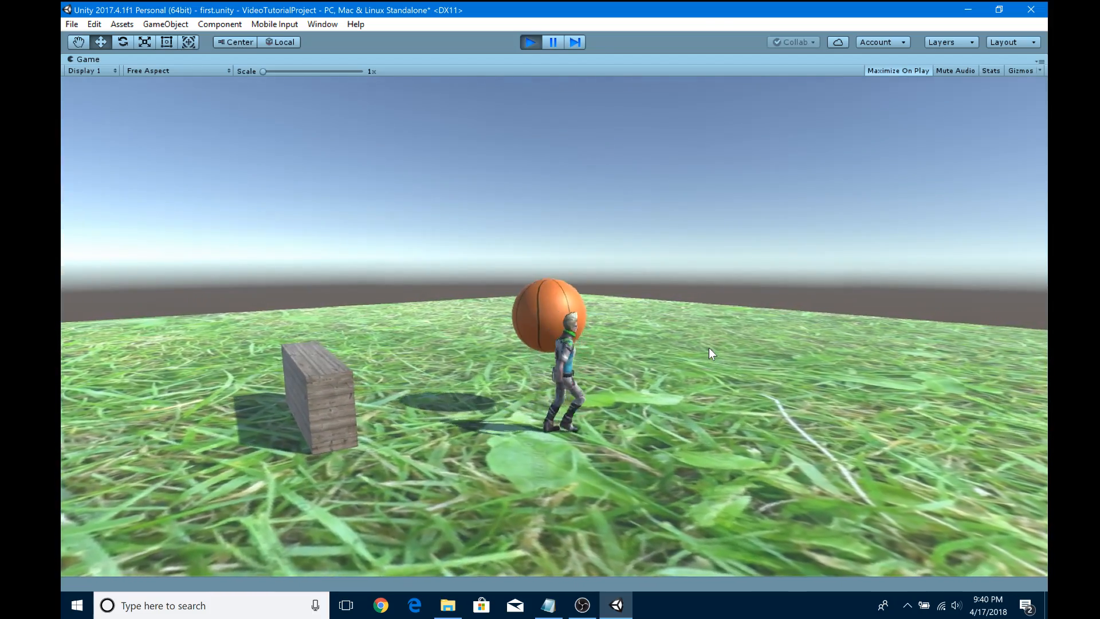
key(Up)
key(Left)
key(Down)
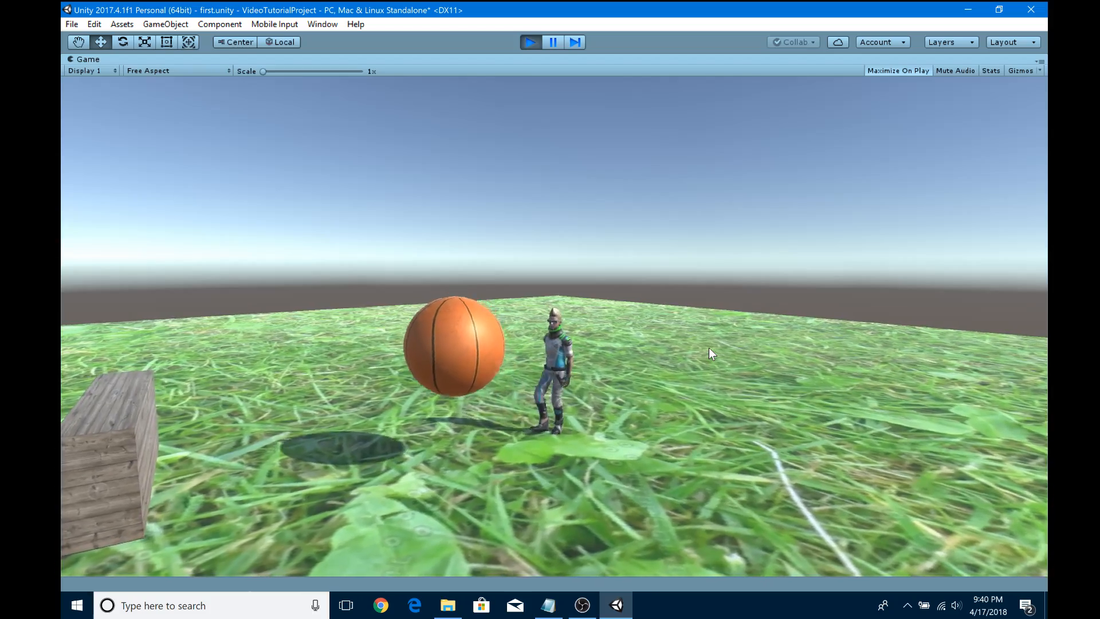
key(Left)
key(Down)
key(Left)
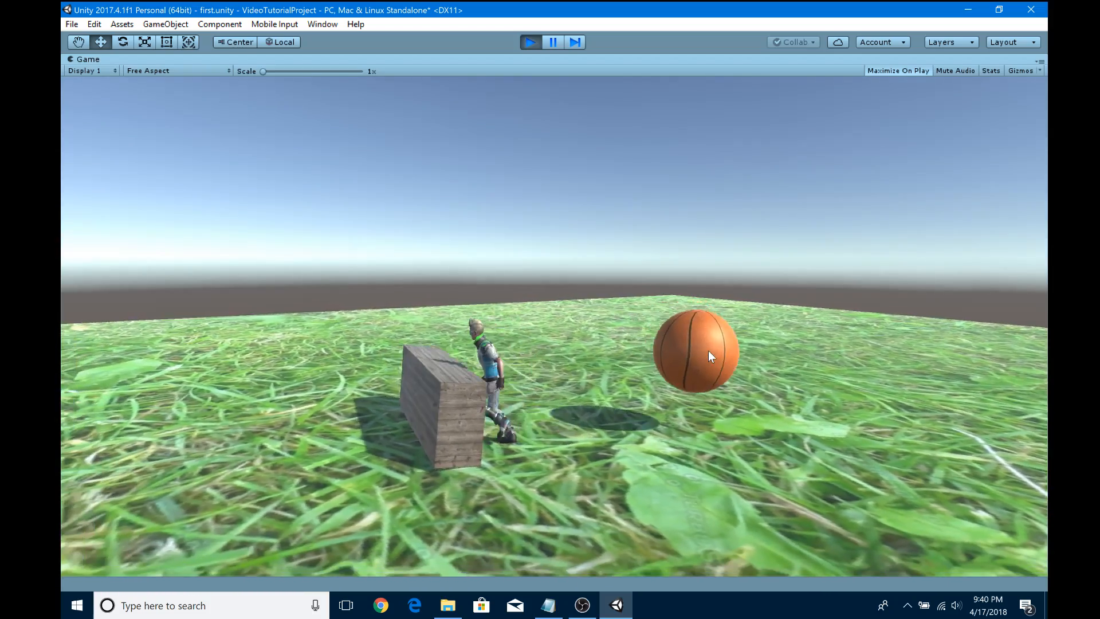
key(Up)
key(Up)
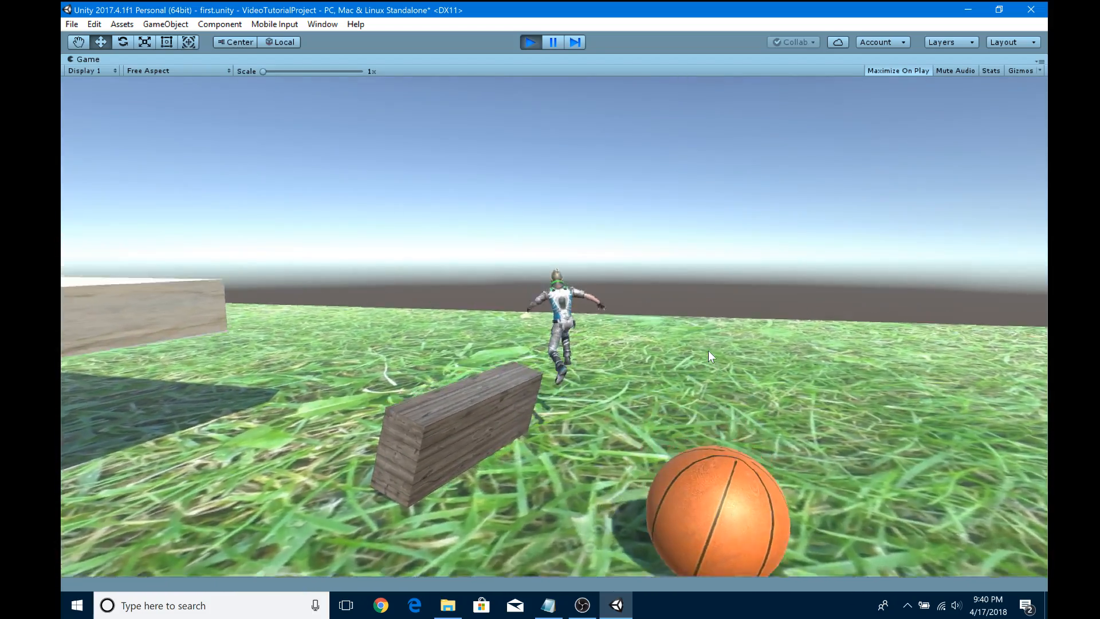
key(Down)
key(Right)
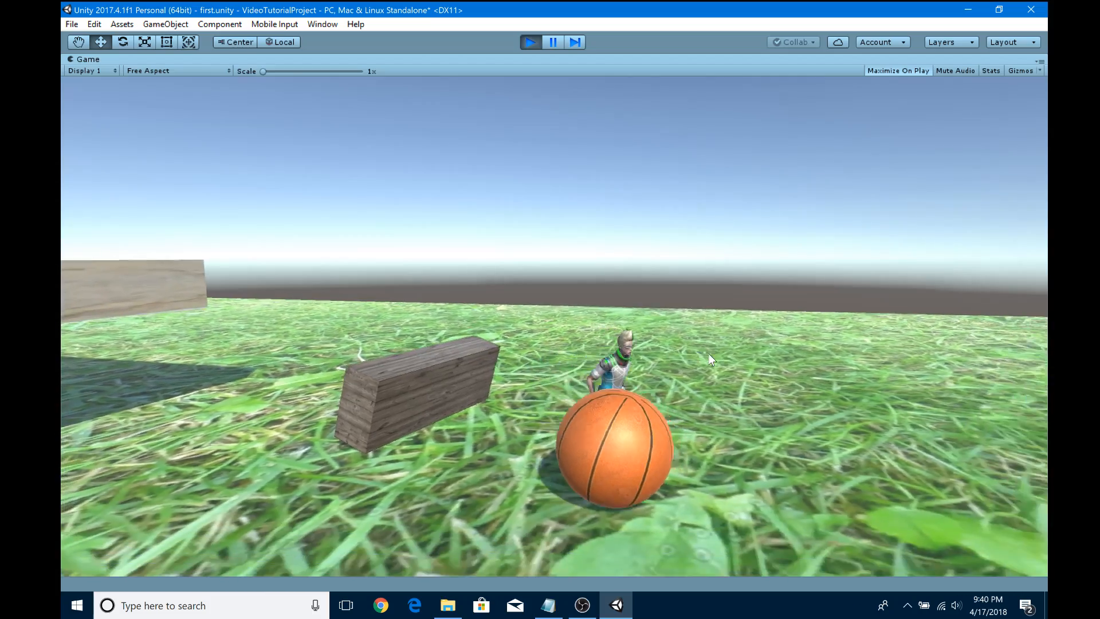
key(Left)
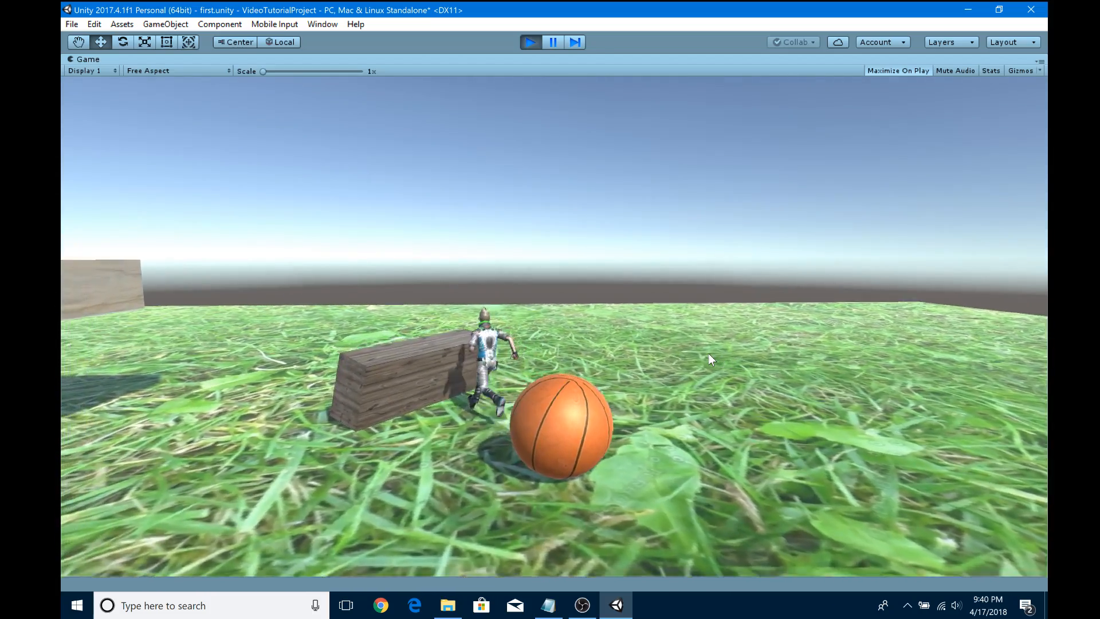
key(Up)
key(Right)
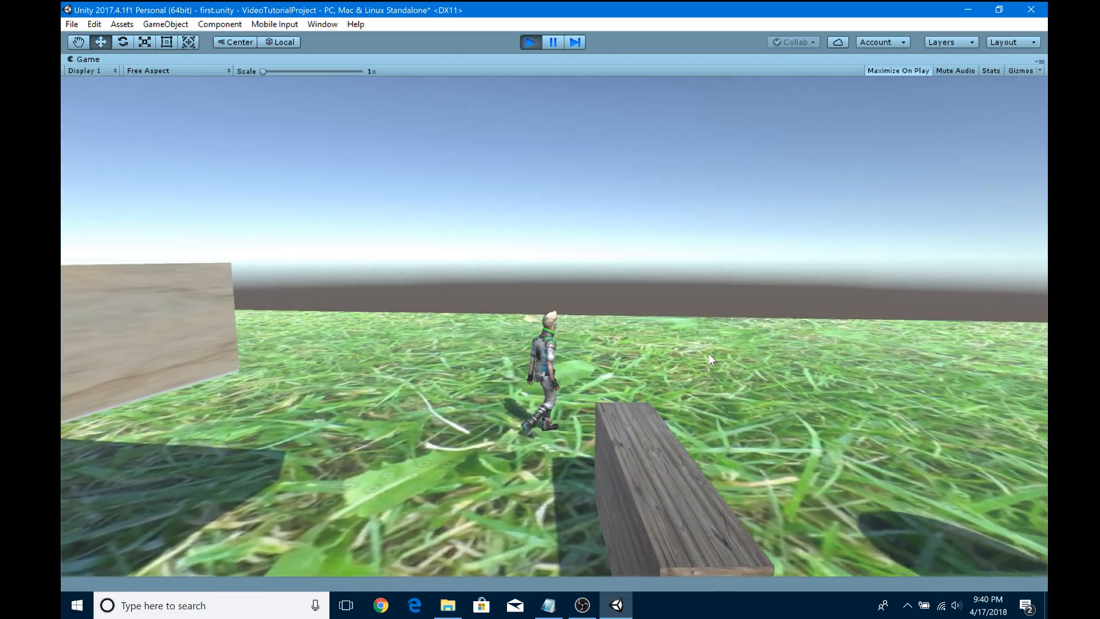
key(Right)
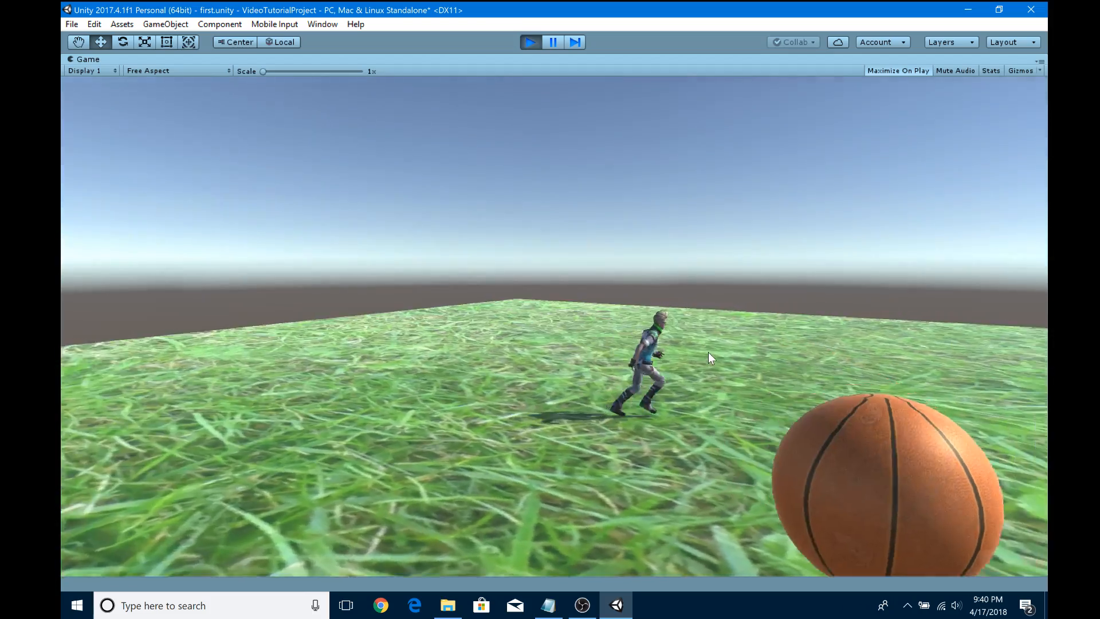
key(Right)
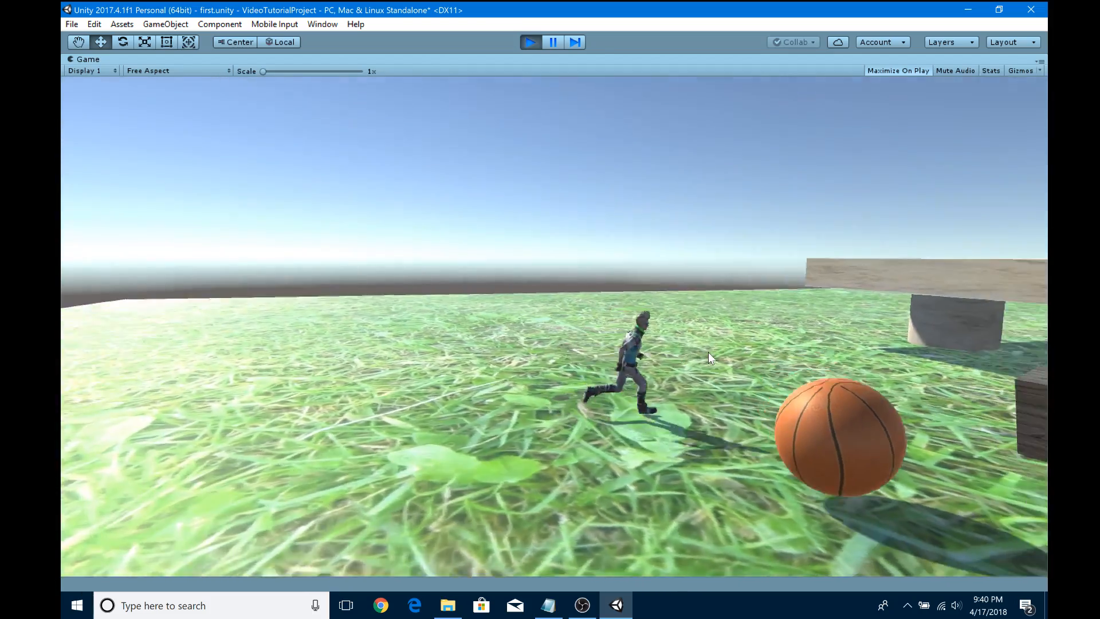
key(Down)
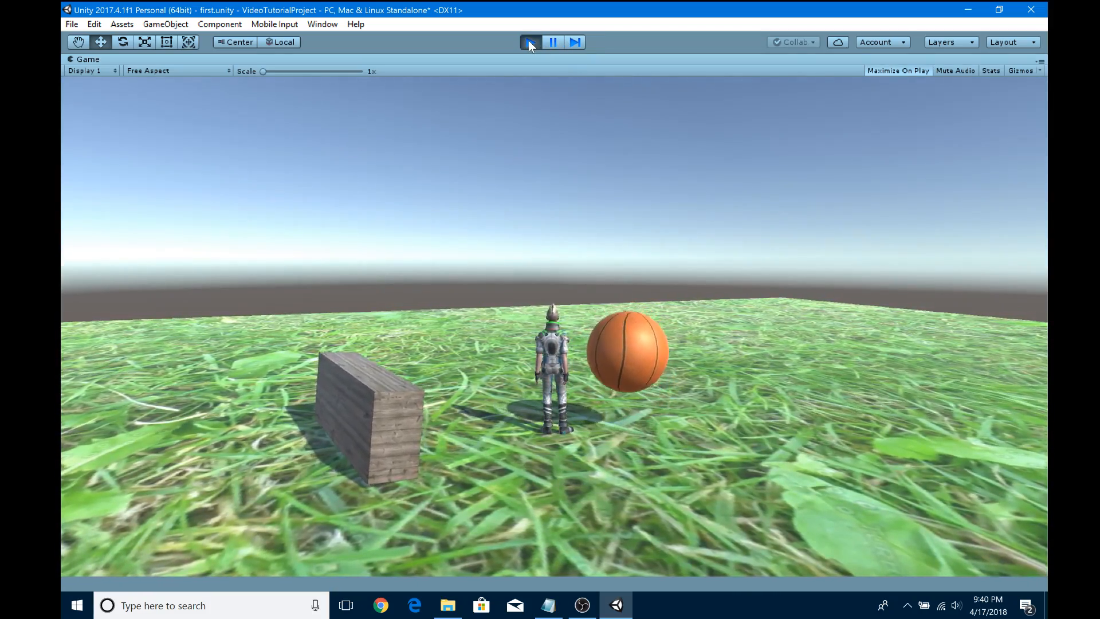
click(528, 41)
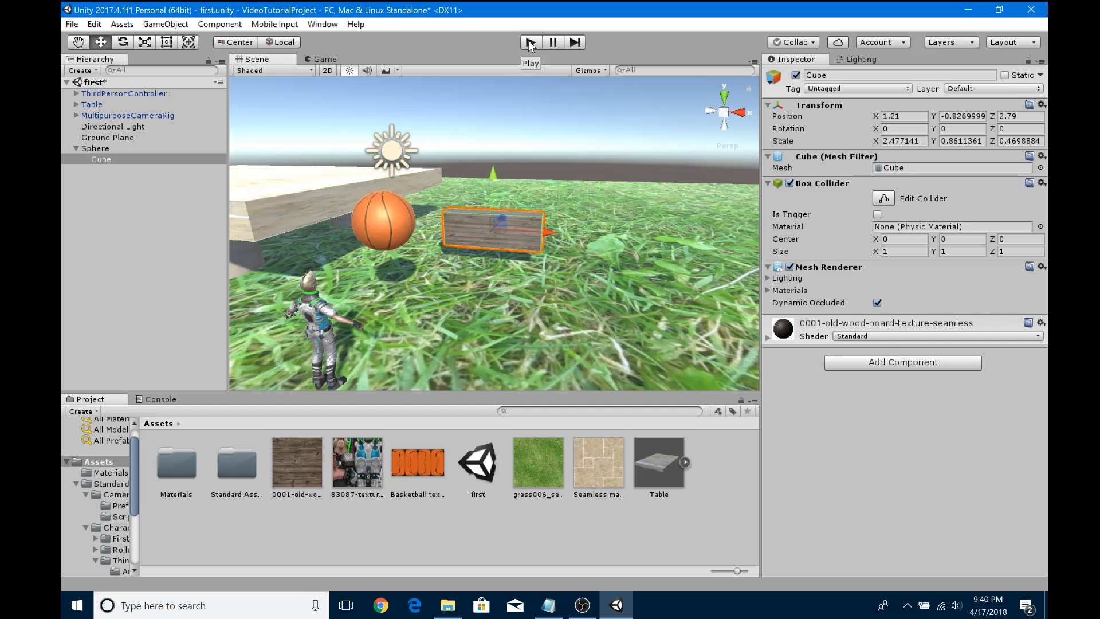
Turn off Maximize On Play for the Game view during a play test, and stop the test
click(529, 42)
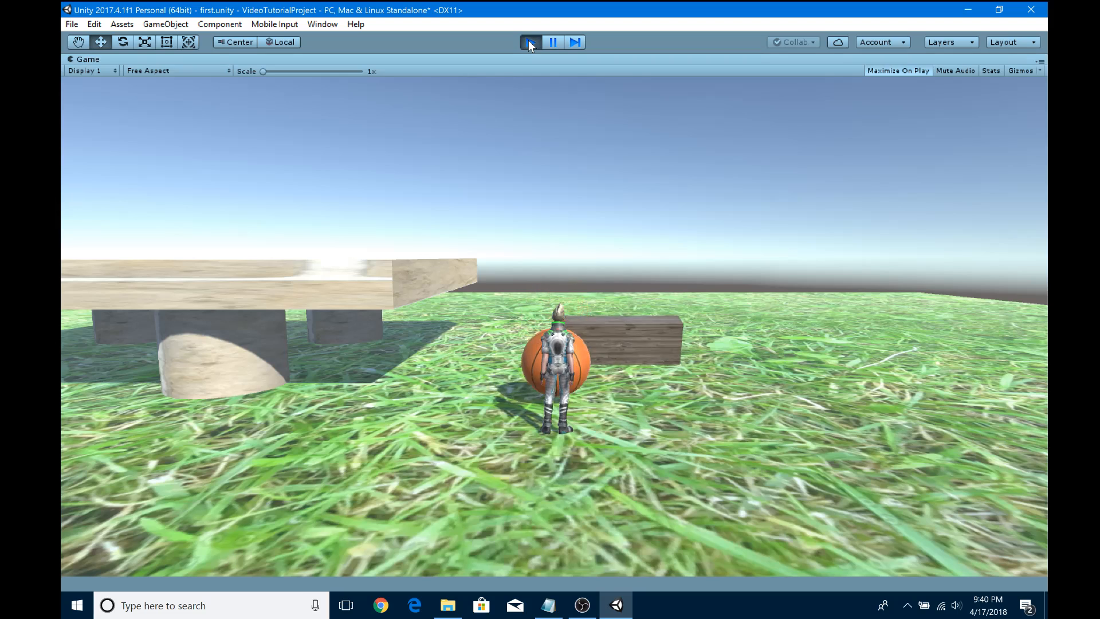
click(530, 41)
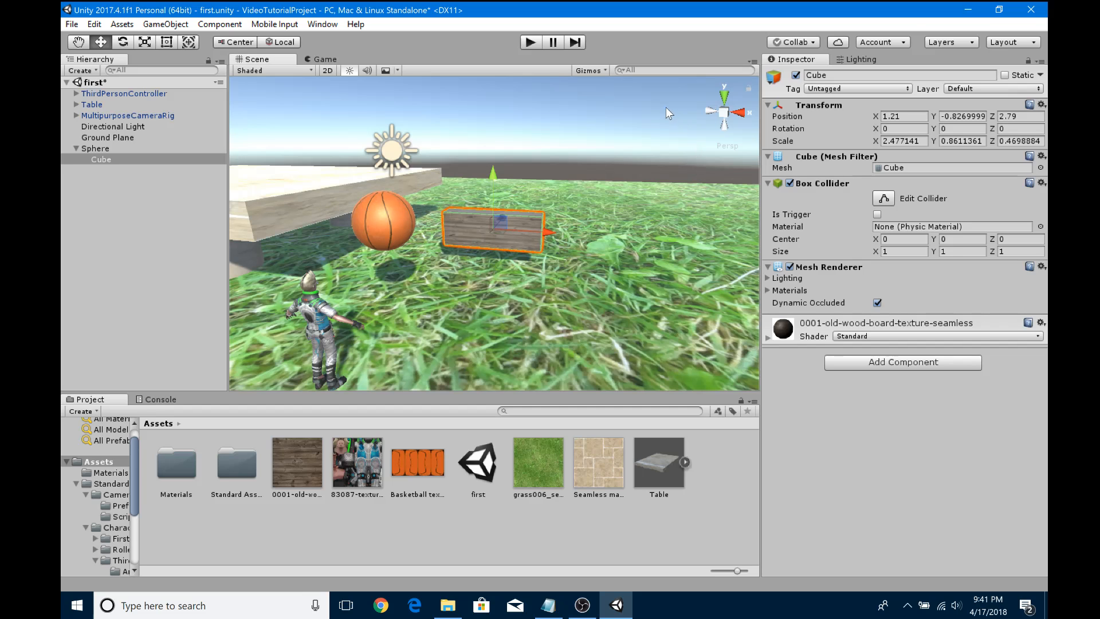
click(528, 42)
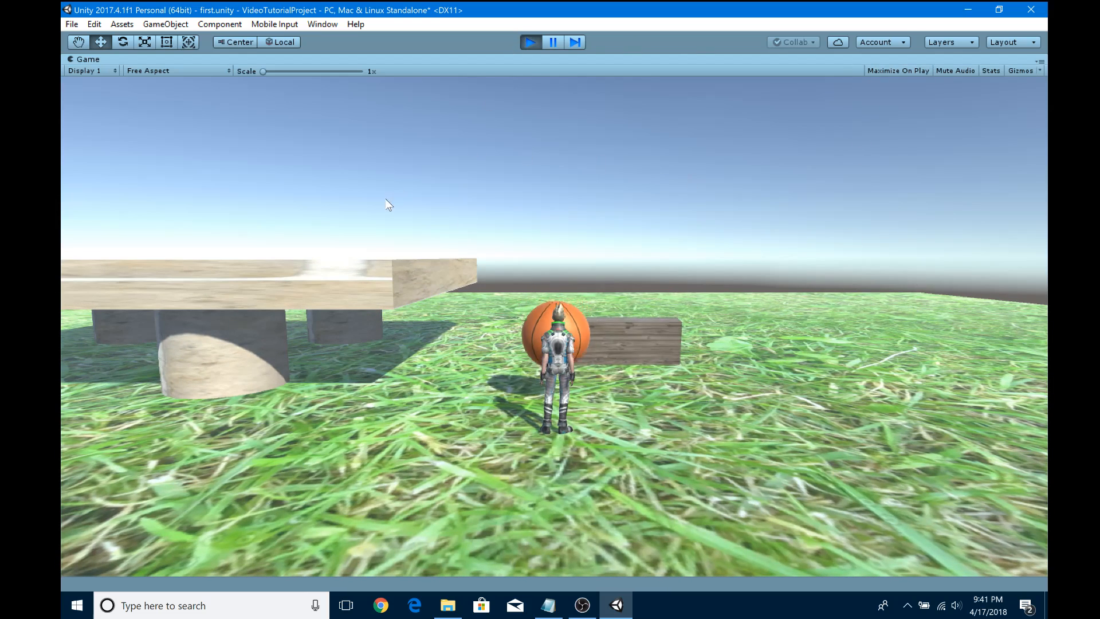
click(527, 40)
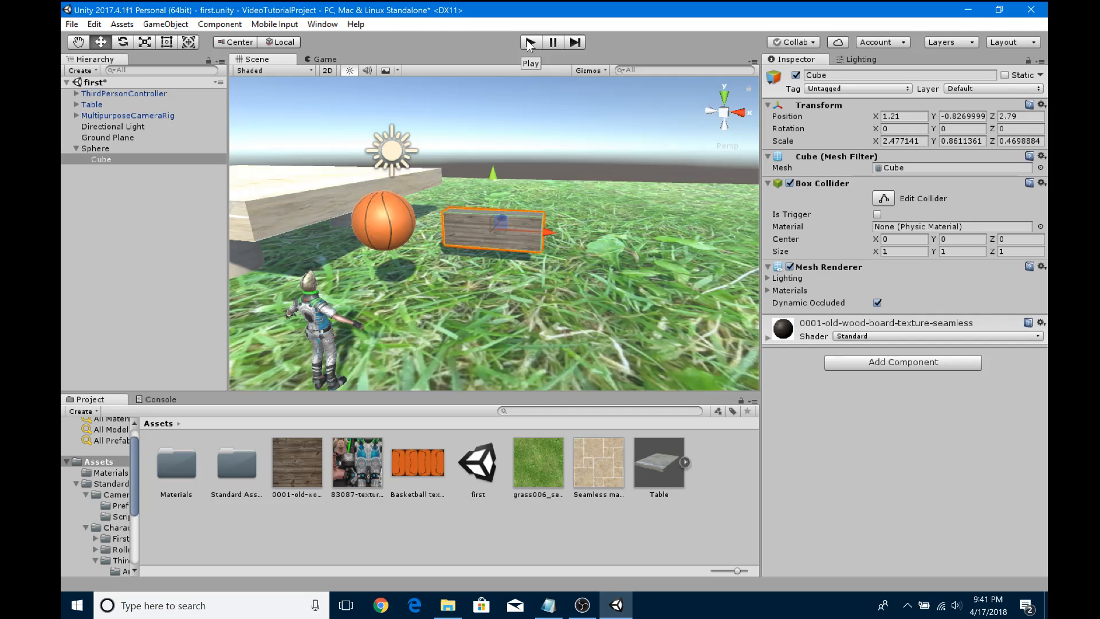
Play-test with the Sphere selected, vary its X, Y and Z position until the ball is over the table, and stop the test
click(387, 221)
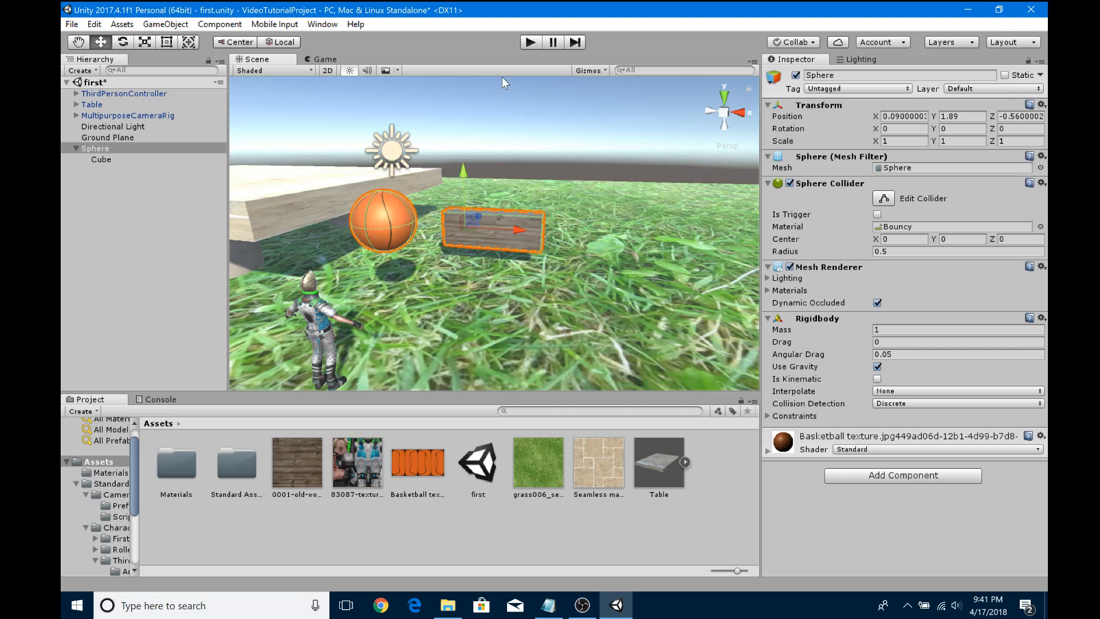
click(526, 46)
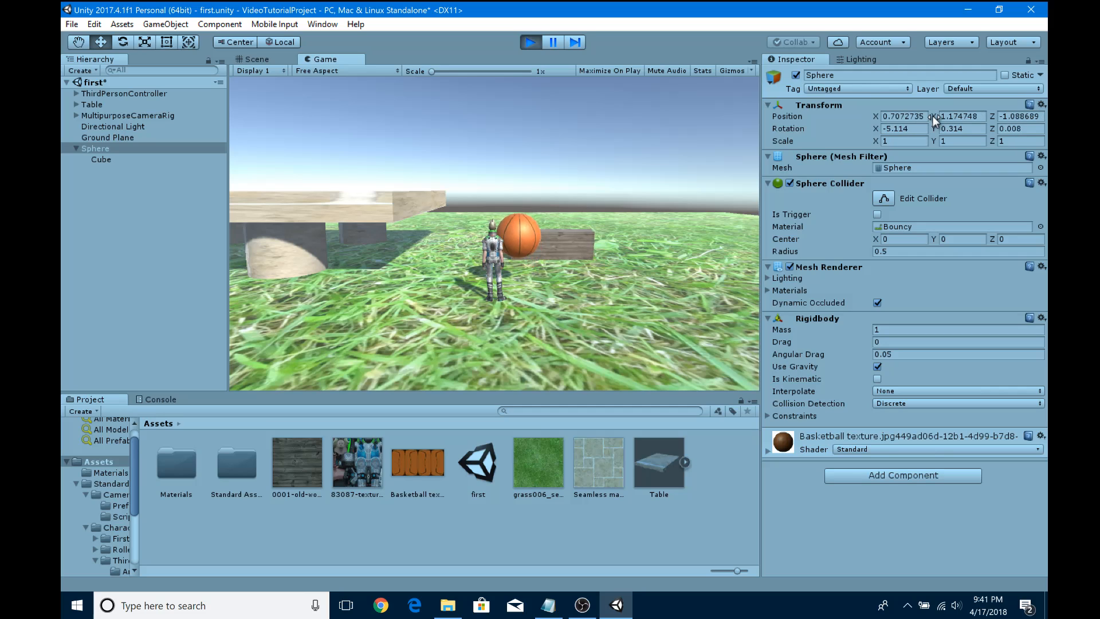
drag(931, 116, 955, 114)
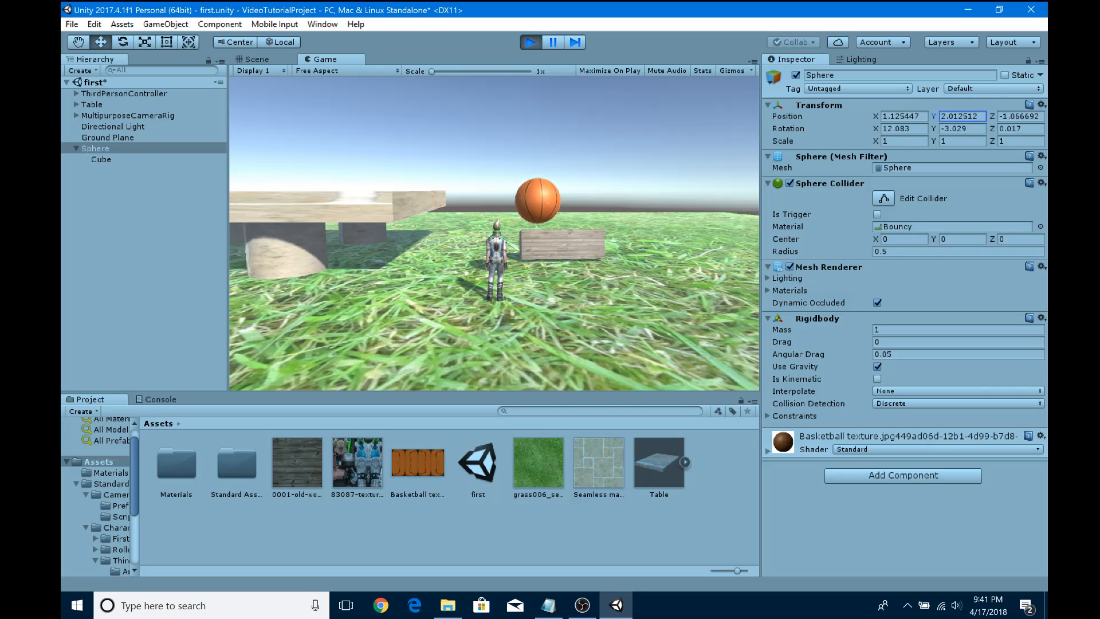
drag(875, 115, 788, 95)
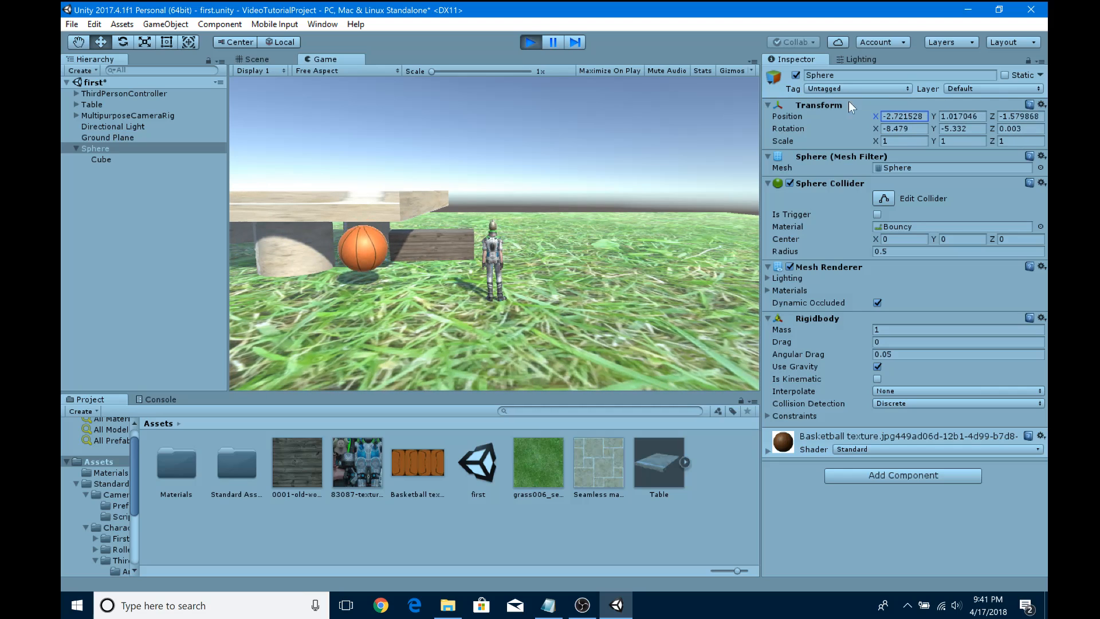
drag(988, 116, 999, 112)
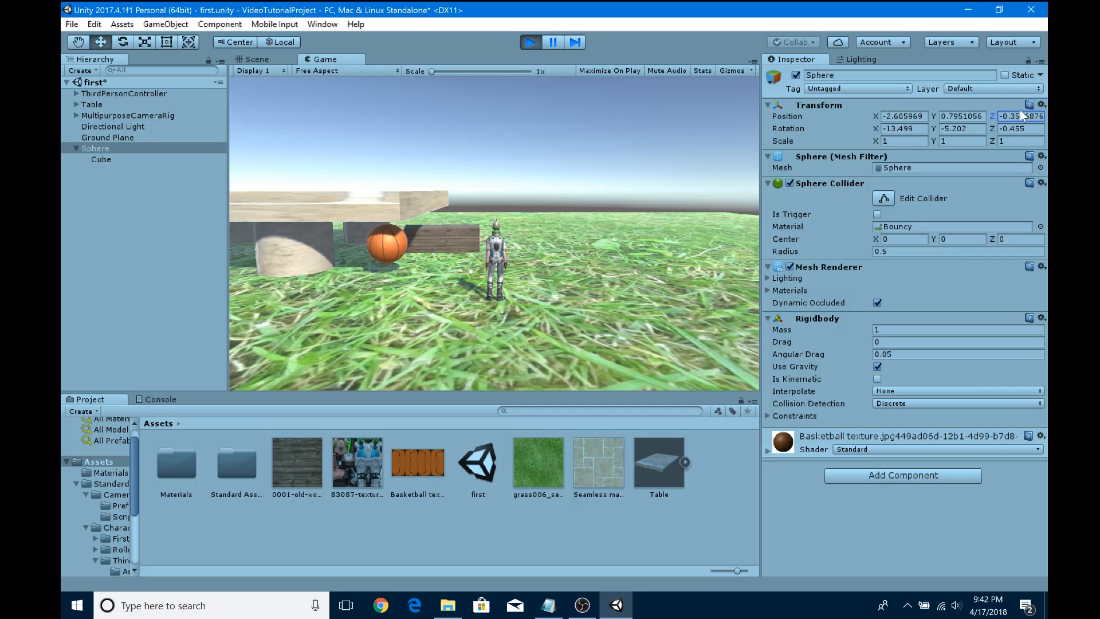
click(933, 117)
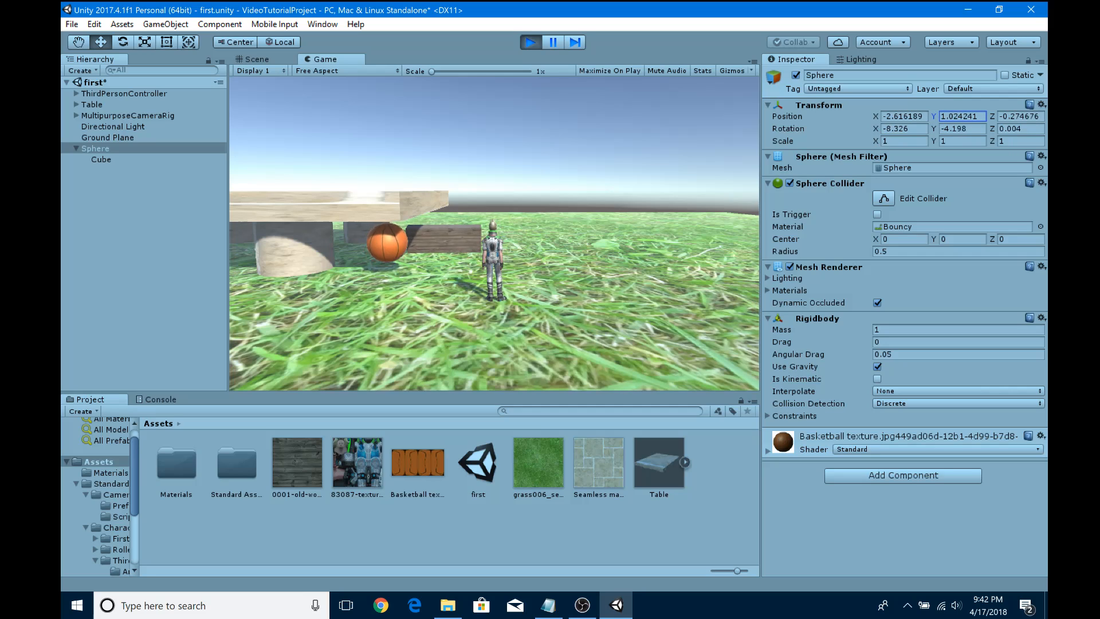
mouse_move(989, 117)
mouse_down()
mouse_move(1018, 116)
mouse_move(933, 121)
mouse_move(980, 102)
mouse_up()
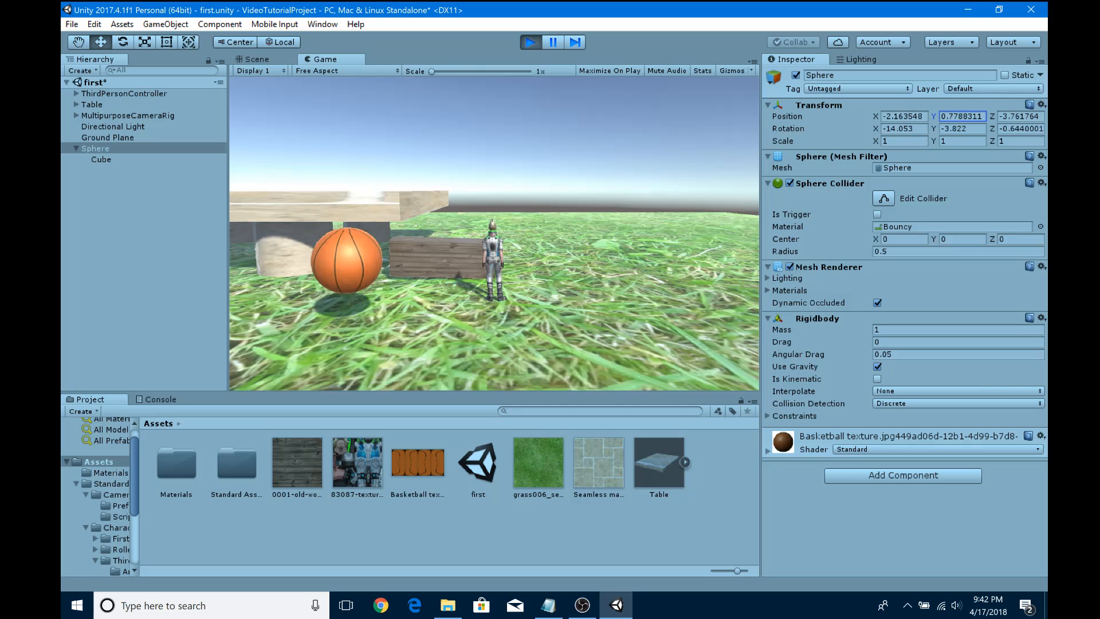
drag(930, 116, 977, 115)
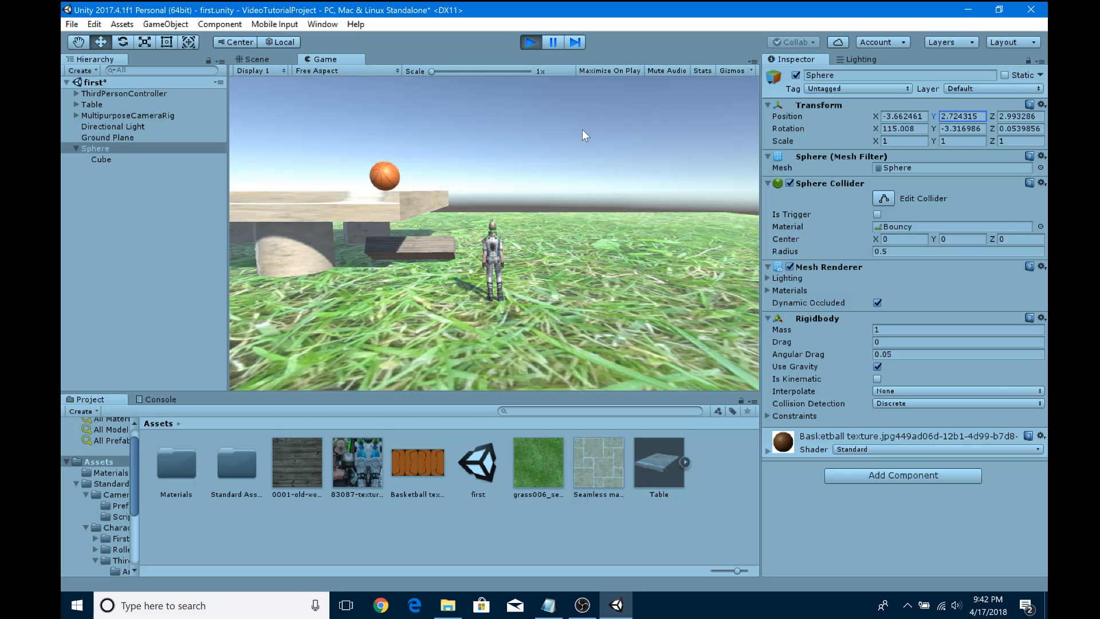
click(522, 41)
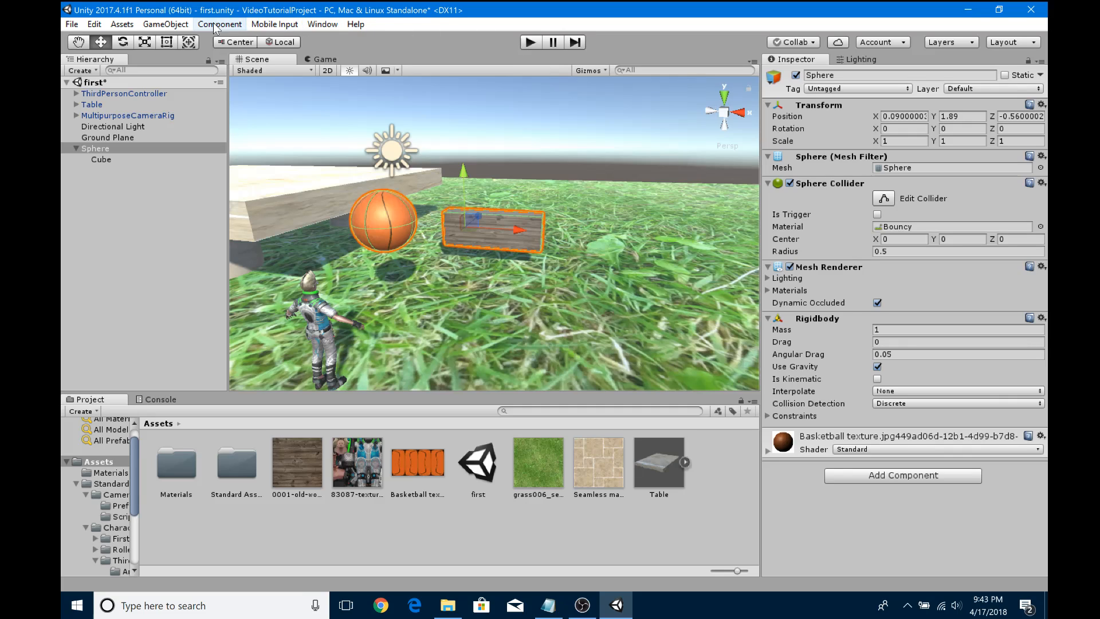
View the Playmode tint colour in the editor's Colors preferences, and close the preferences with the colour unedited
click(94, 26)
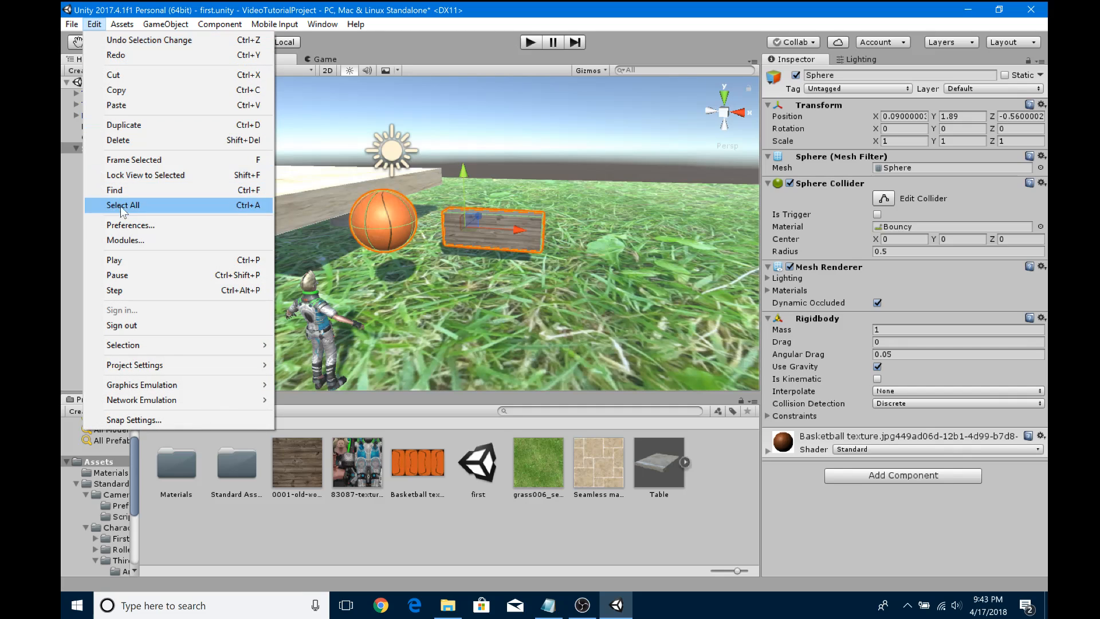
click(132, 225)
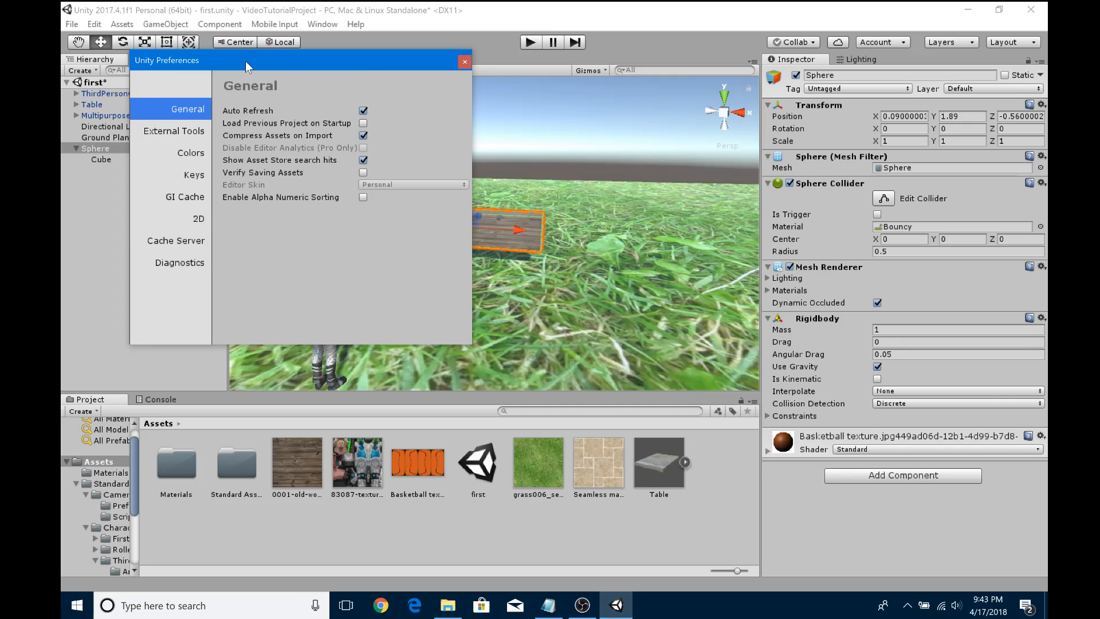
drag(245, 61, 406, 76)
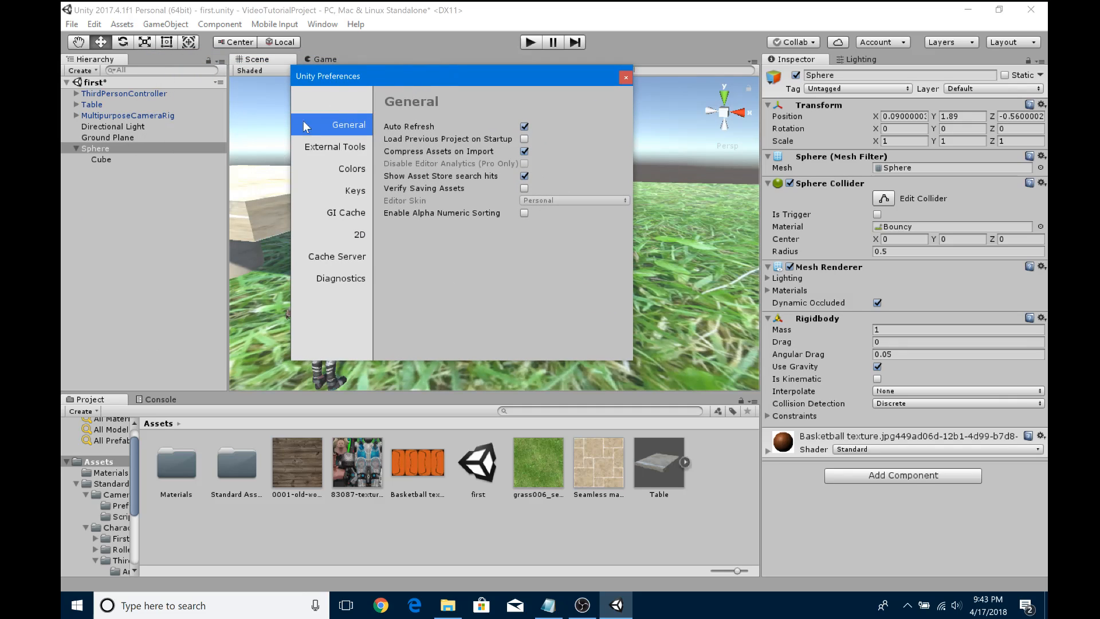
click(354, 170)
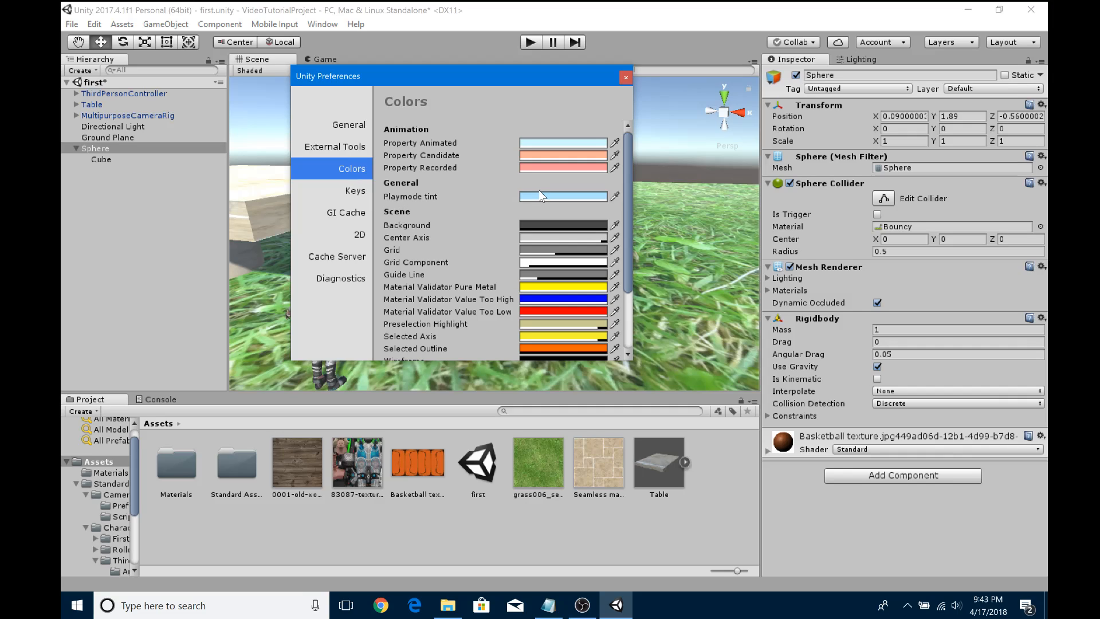
click(555, 193)
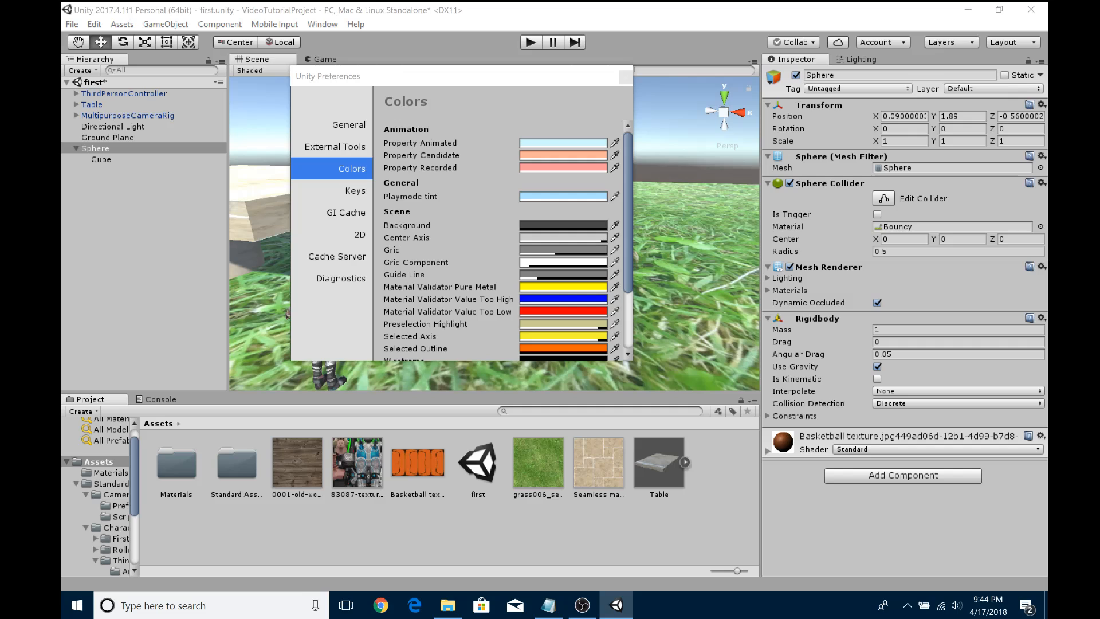
drag(881, 144, 579, 167)
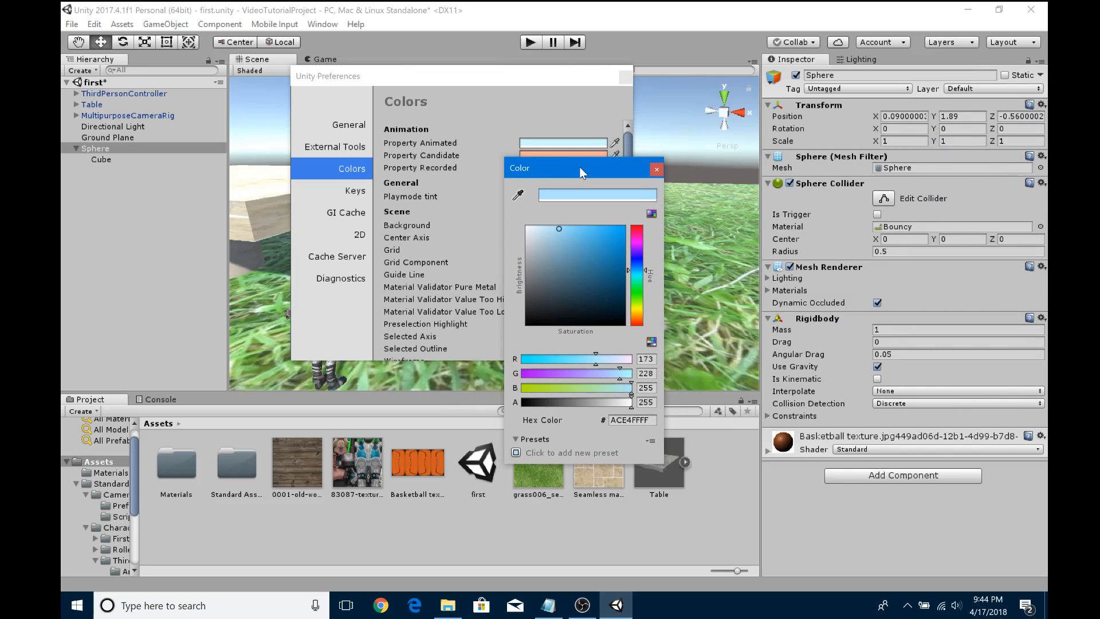
click(657, 169)
click(624, 80)
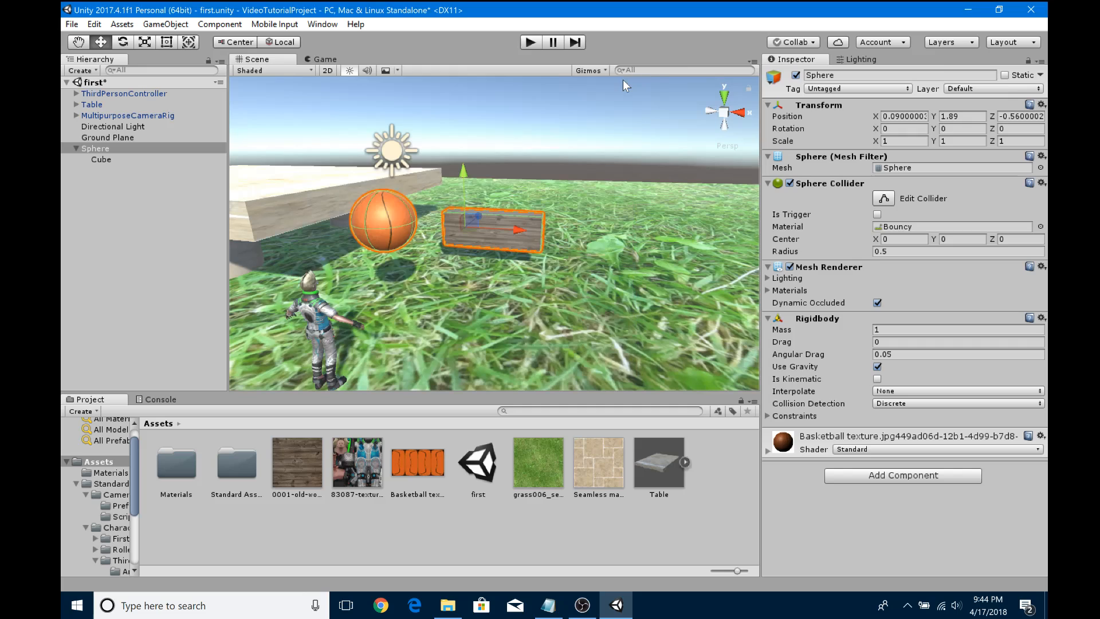
Start a play test and try stronger blue shades for the Playmode tint in the Colors preferences, up to a saturated blue
click(528, 42)
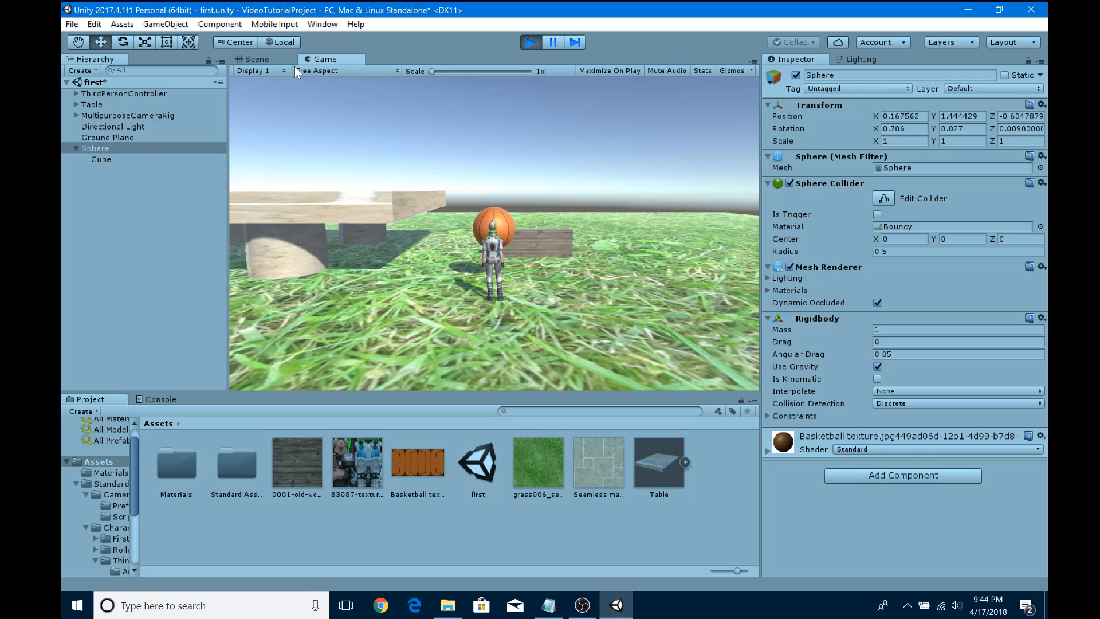
click(125, 25)
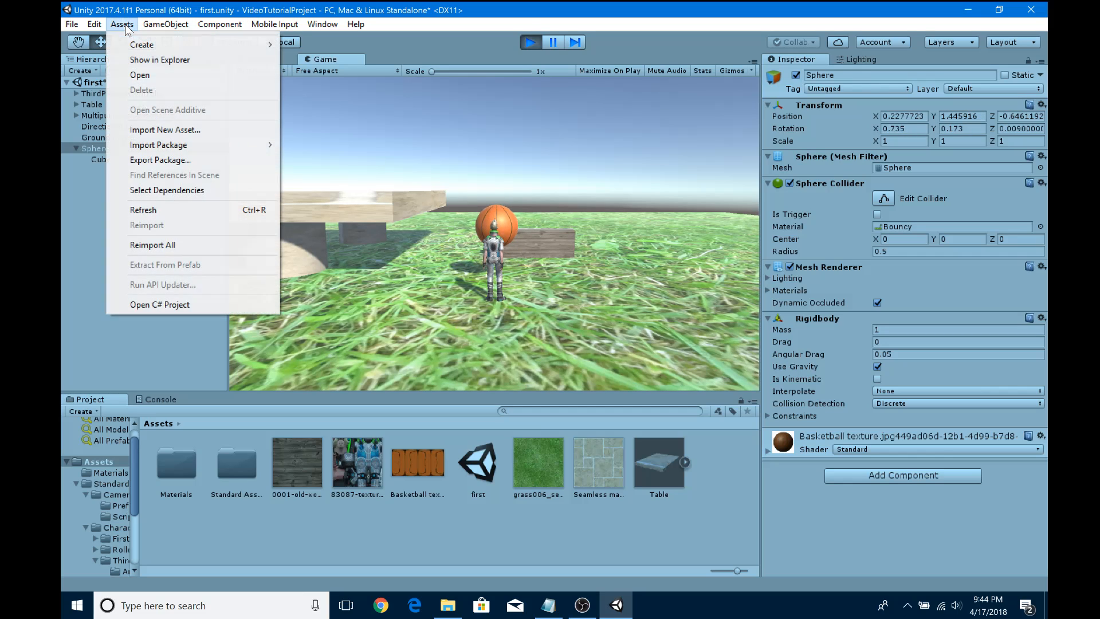
mouse_move(94, 25)
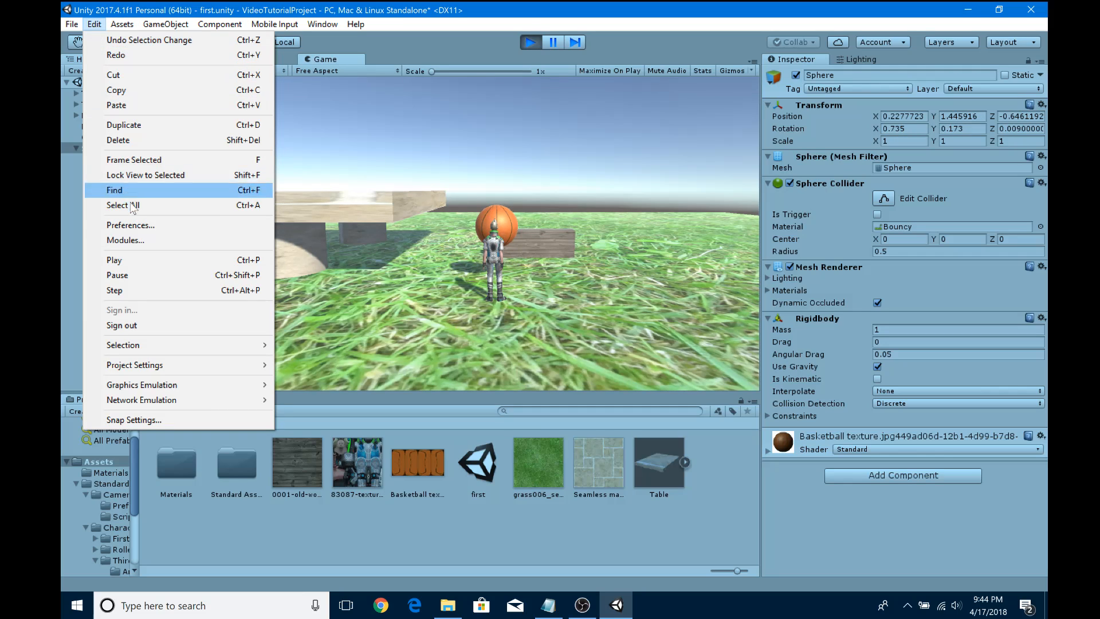
click(145, 226)
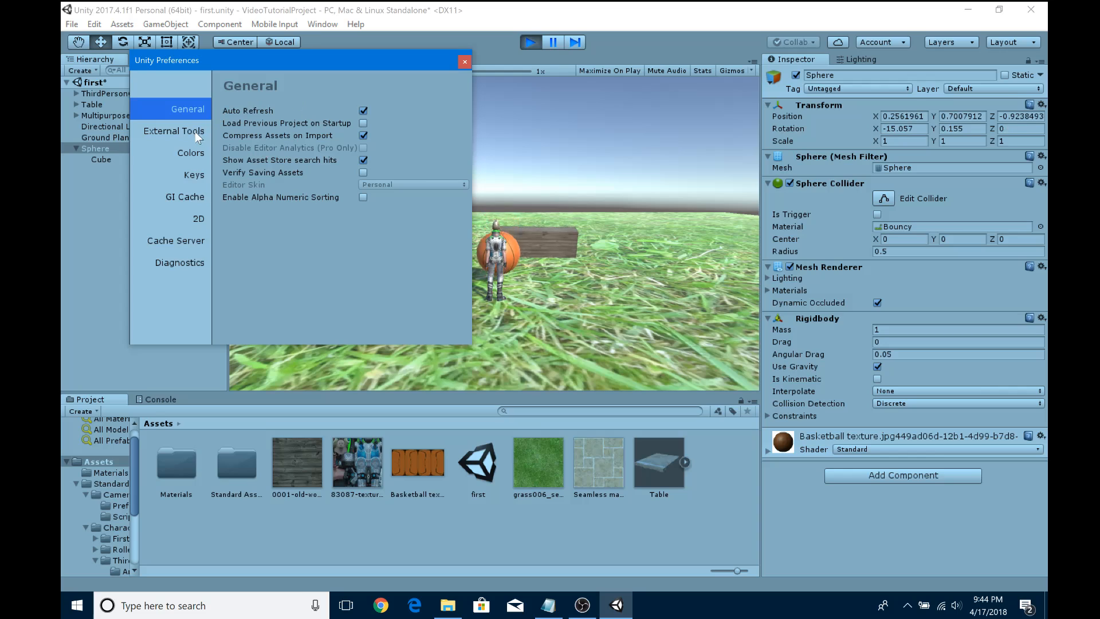
click(189, 153)
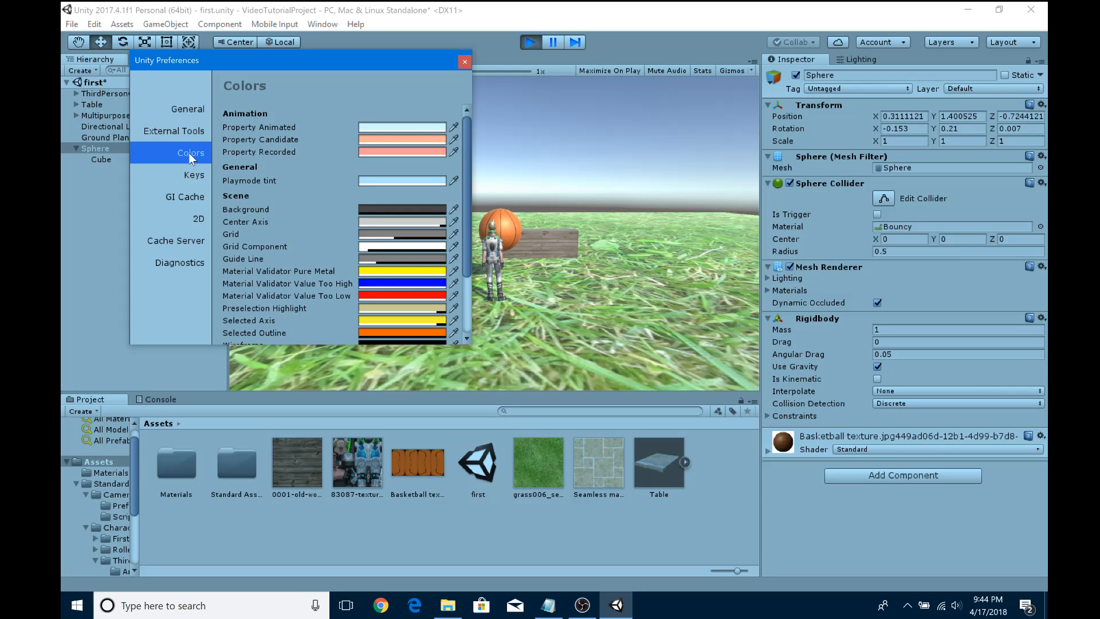
click(399, 181)
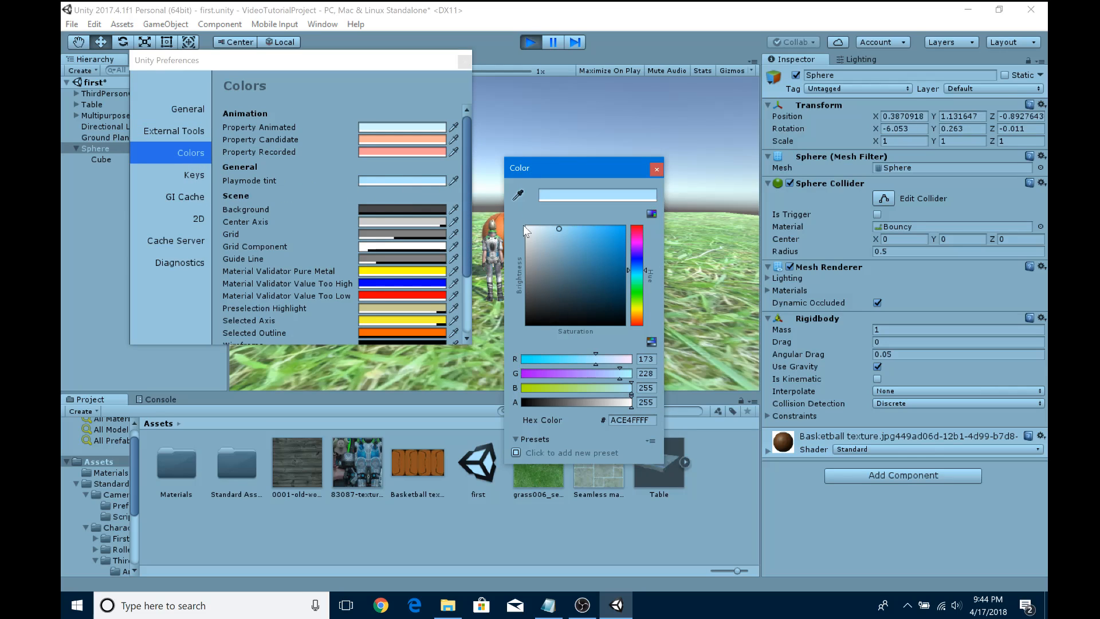
mouse_move(541, 227)
mouse_down()
mouse_move(522, 222)
mouse_move(579, 222)
mouse_move(580, 240)
mouse_move(573, 229)
mouse_up()
mouse_move(646, 270)
mouse_down()
mouse_move(636, 251)
mouse_move(639, 260)
mouse_up()
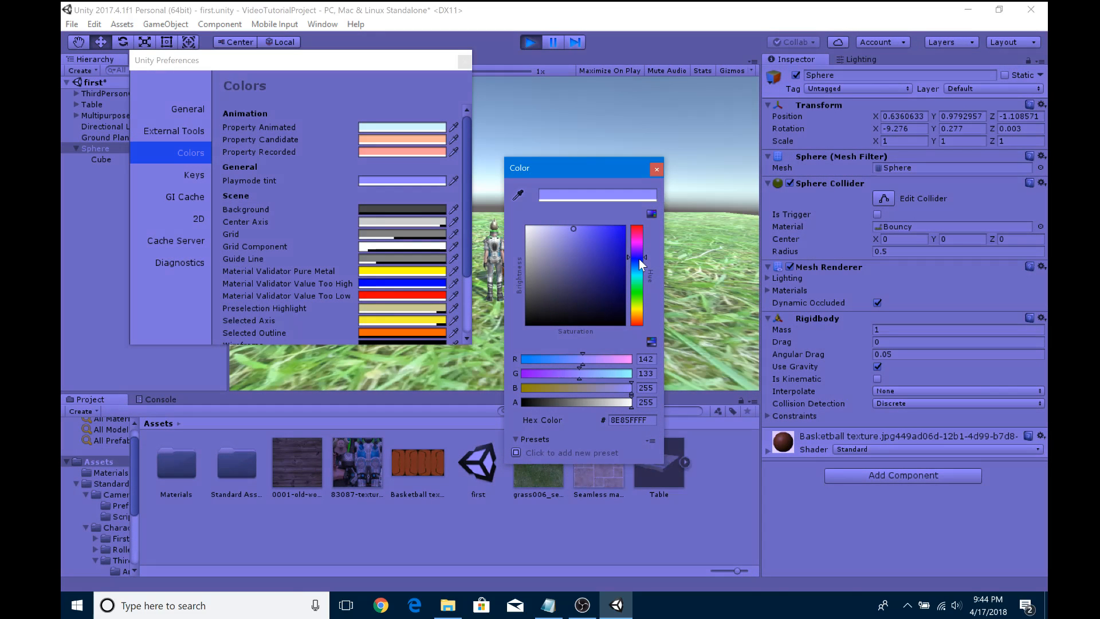
drag(574, 229, 647, 218)
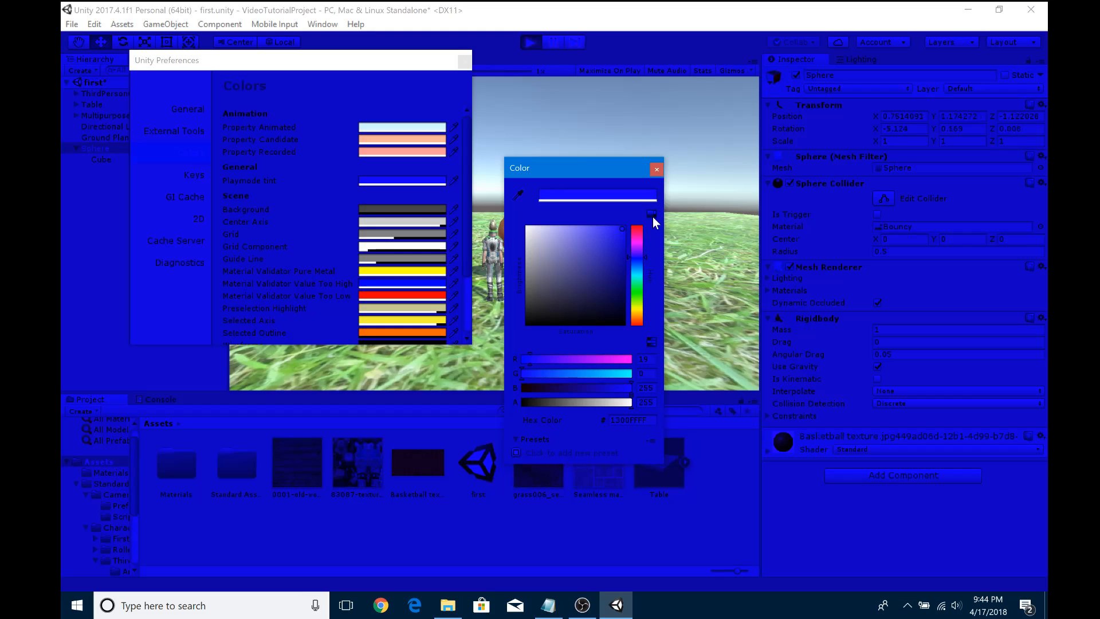
Set the Playmode tint to a pale cyan, hex C3F8FFFF, close the preferences, and stop the play test
mouse_move(652, 217)
mouse_down()
mouse_move(539, 227)
mouse_move(551, 227)
mouse_up()
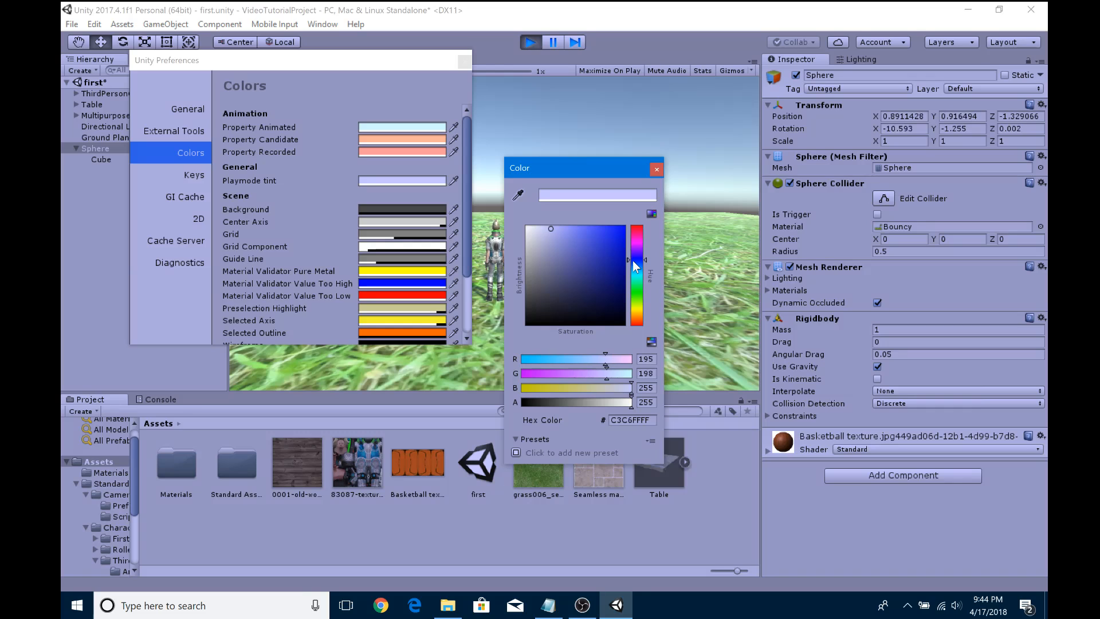
drag(633, 260, 634, 275)
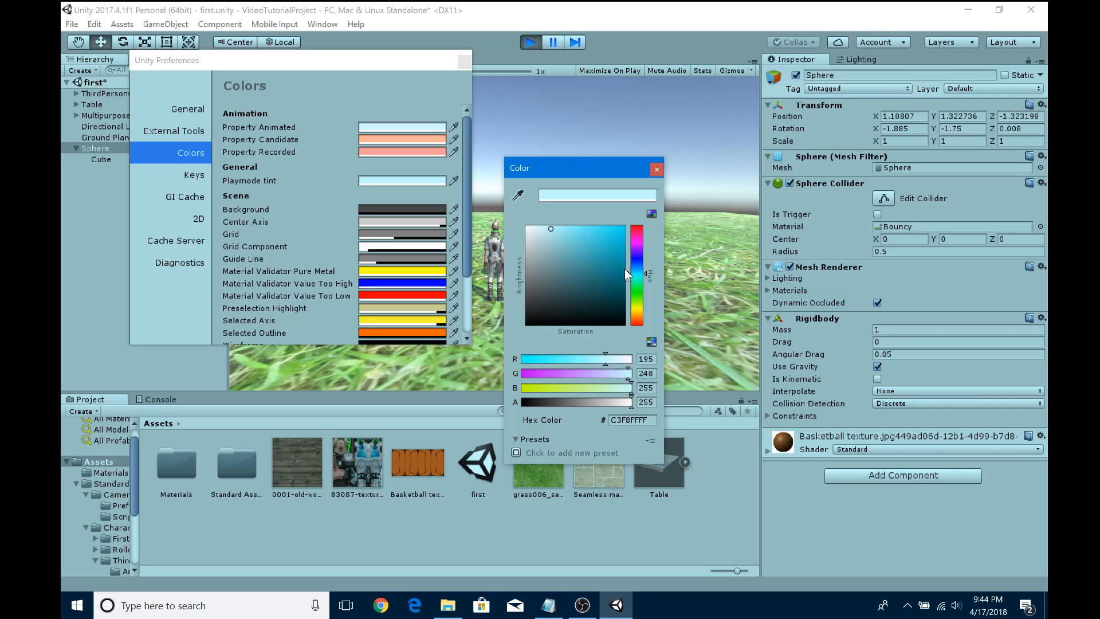
click(657, 169)
click(464, 62)
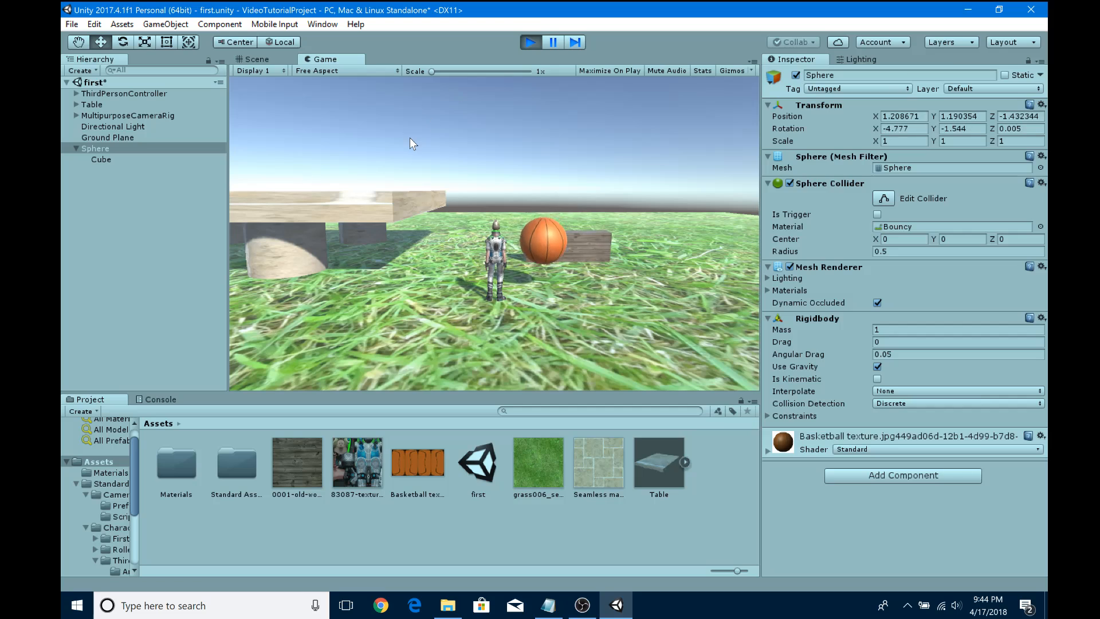
click(531, 43)
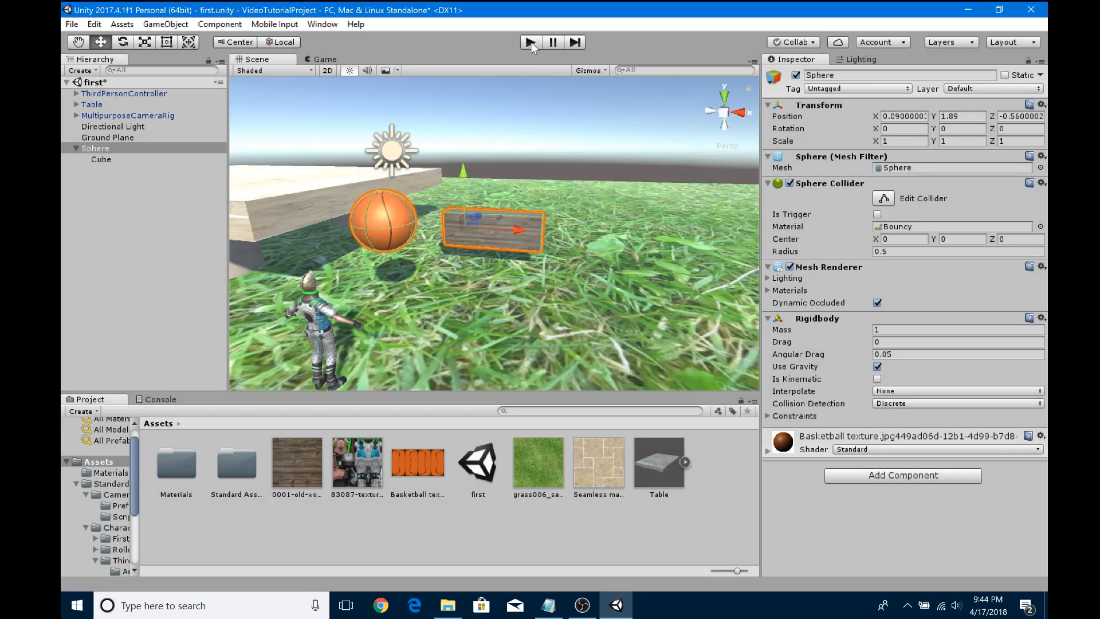
Run and stop one more play test with the new tint, and save the scene
click(530, 43)
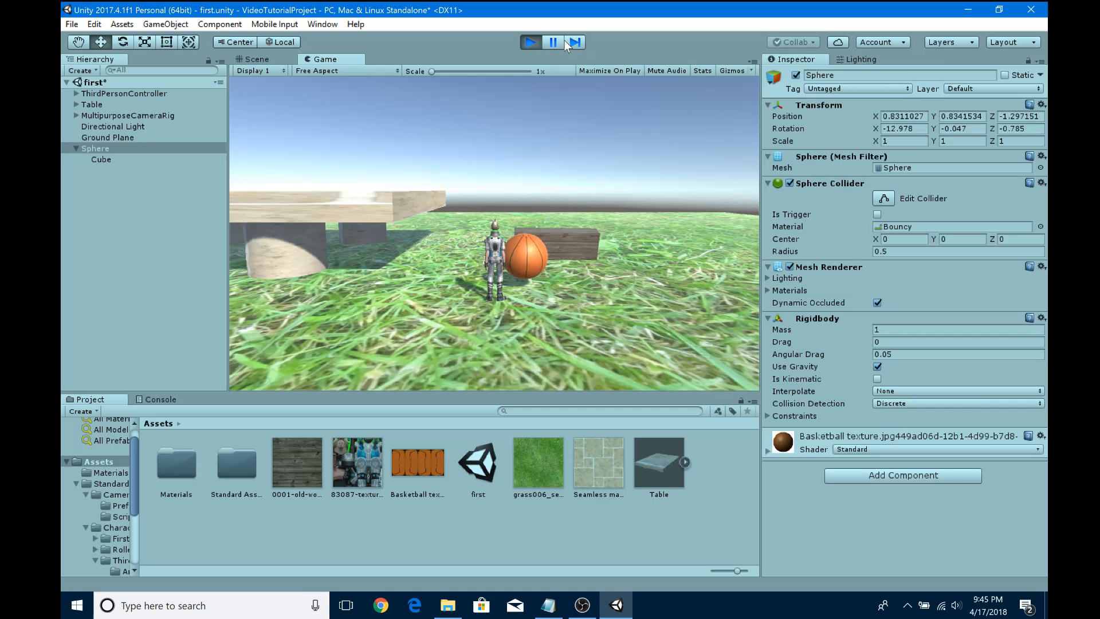
click(527, 43)
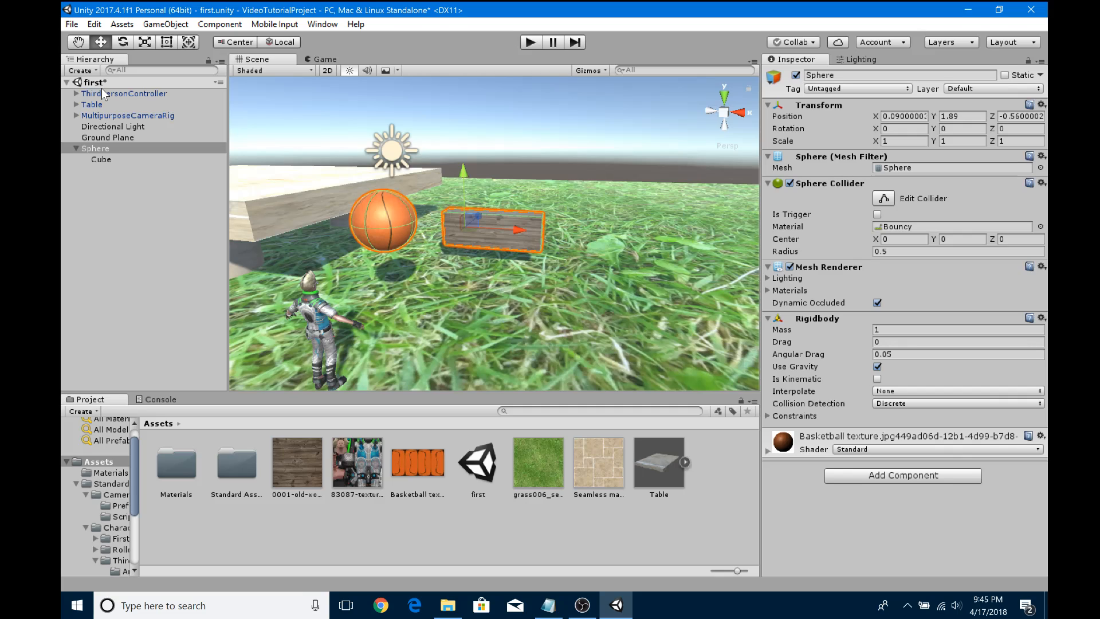
click(72, 24)
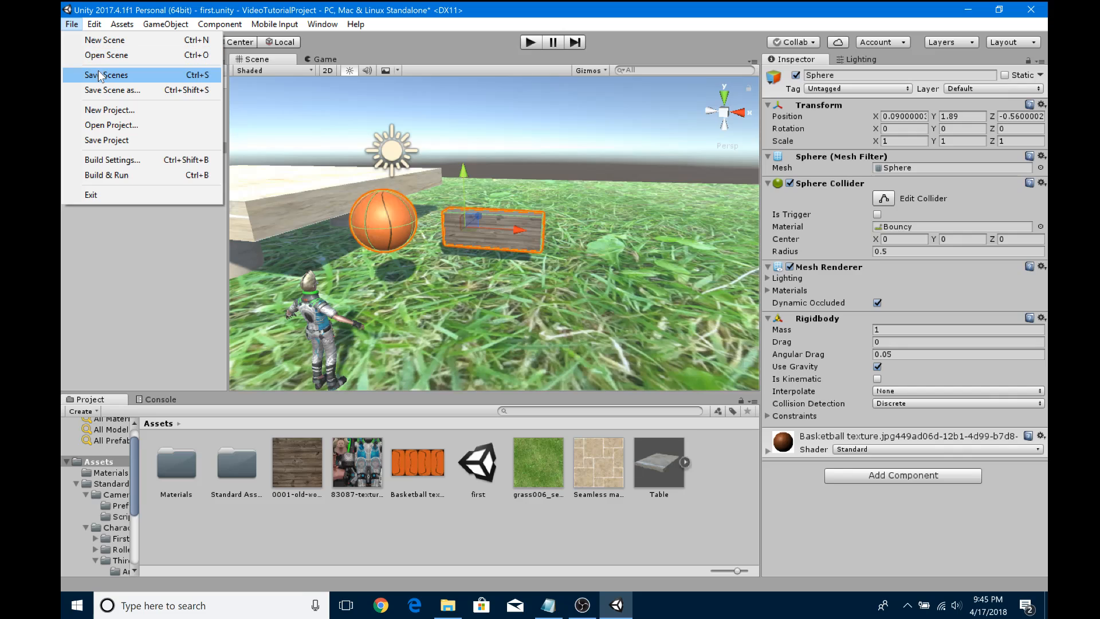
click(99, 75)
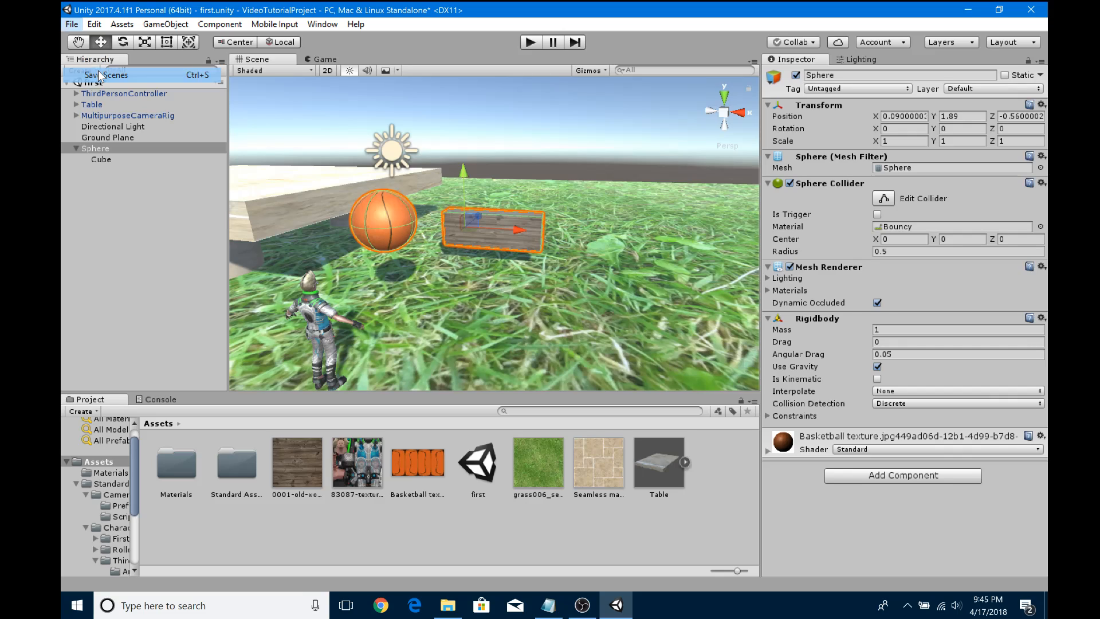